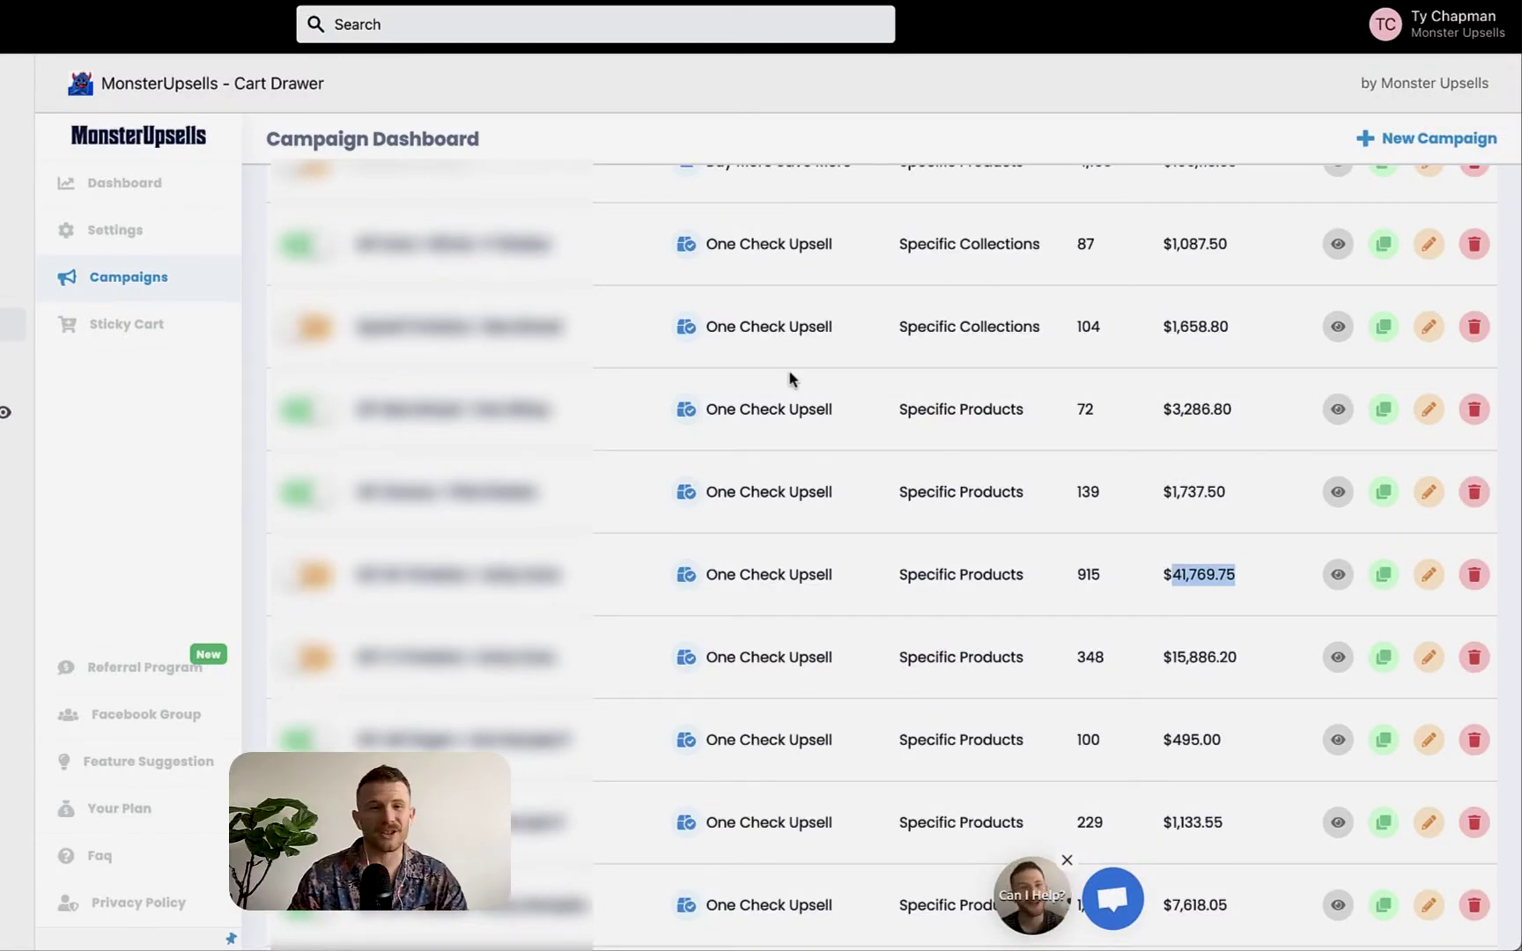
Highlight the campaign type and $41,769.75 revenue on the 915-upsell row
{"action": "scroll", "coordinate": [825, 401], "scroll_direction": "down", "scroll_amount": 1}
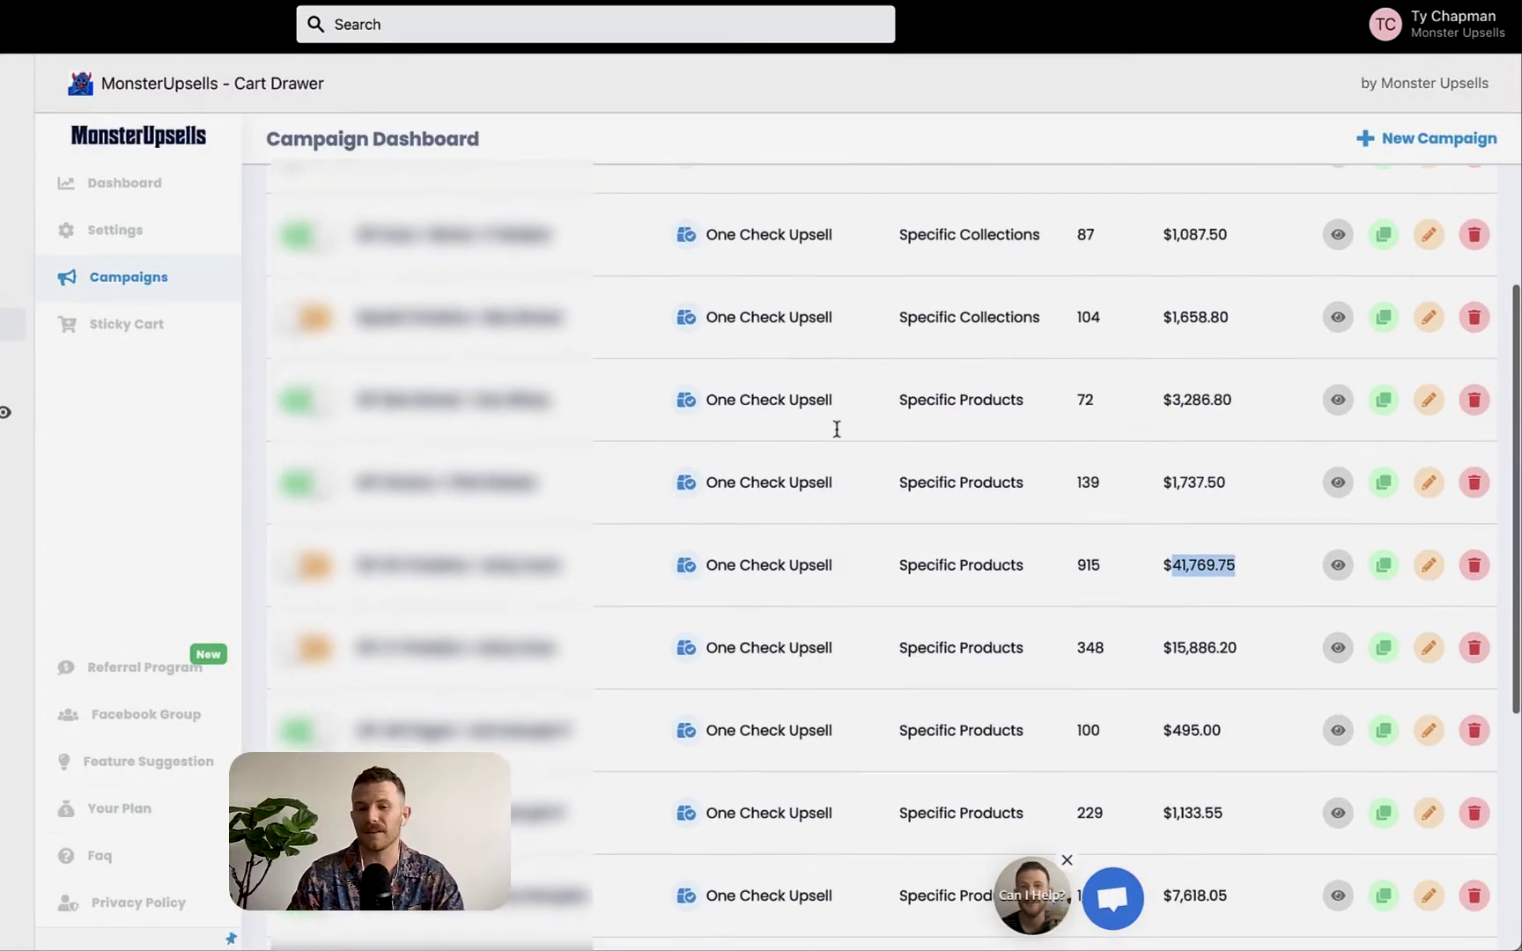
{"action": "left_click", "coordinate": [807, 560]}
{"action": "double_click", "coordinate": [720, 566]}
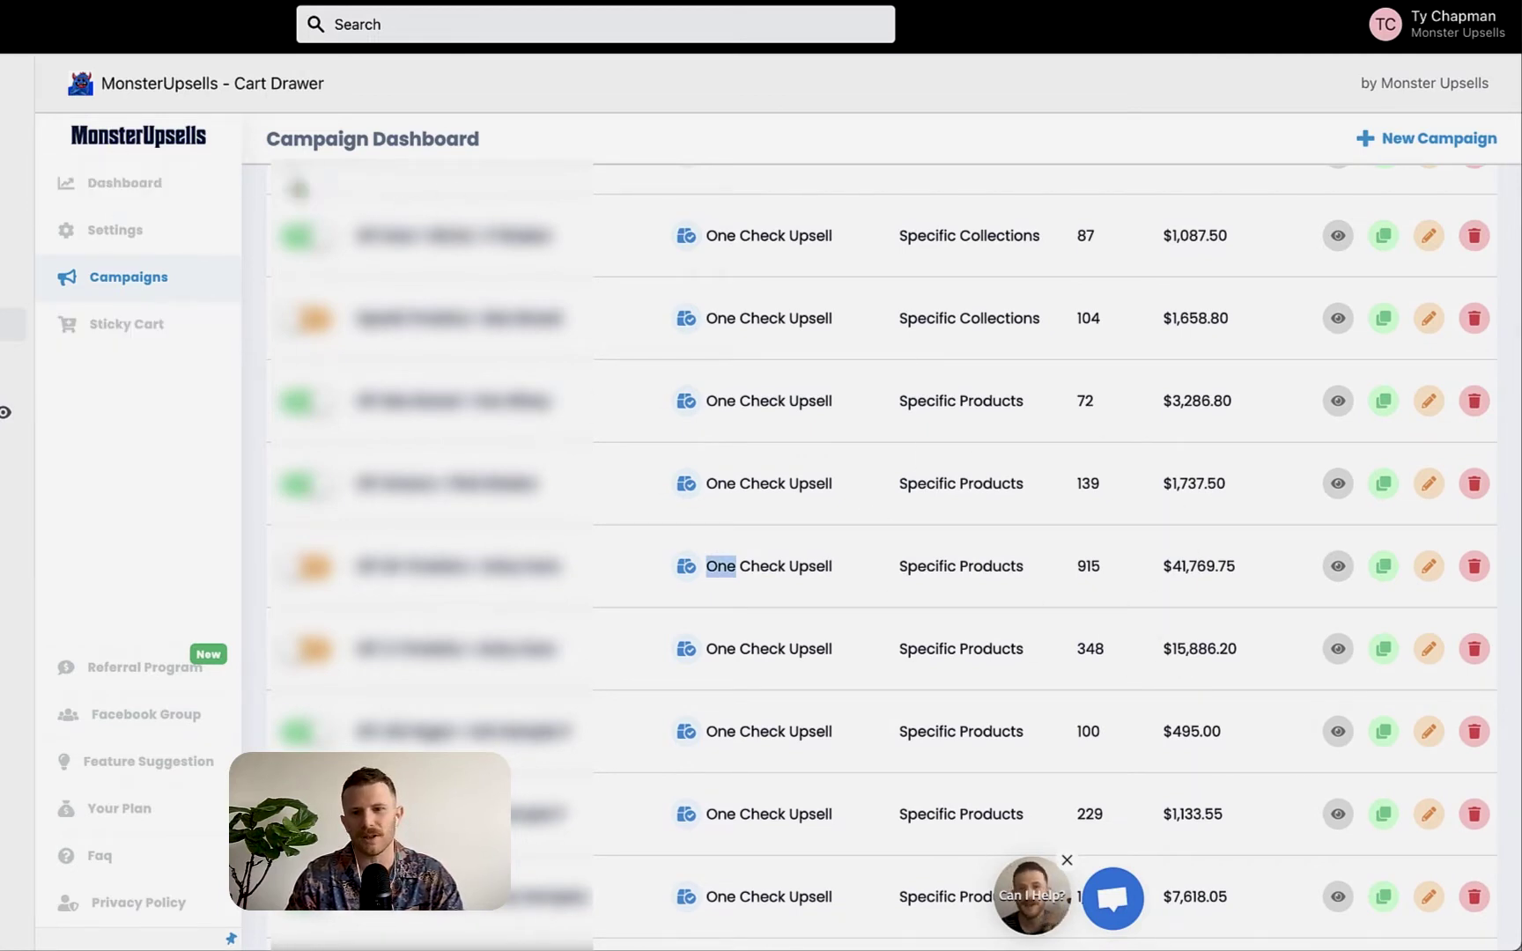
{"action": "left_click", "coordinate": [1203, 577]}
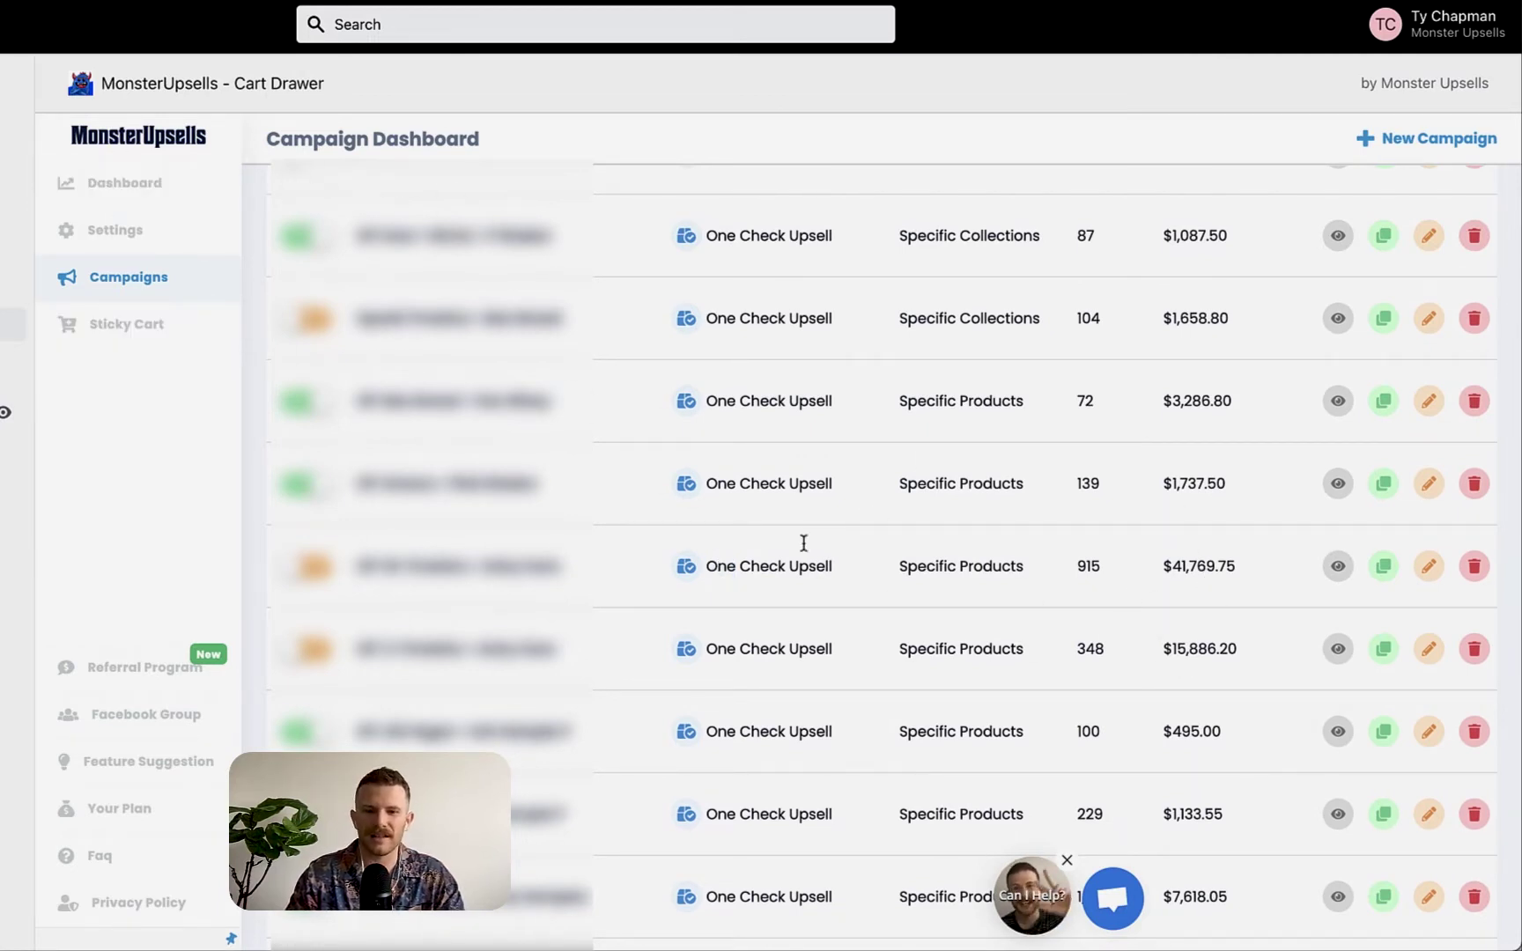
{"action": "double_click", "coordinate": [766, 567]}
{"action": "double_click", "coordinate": [1196, 565]}
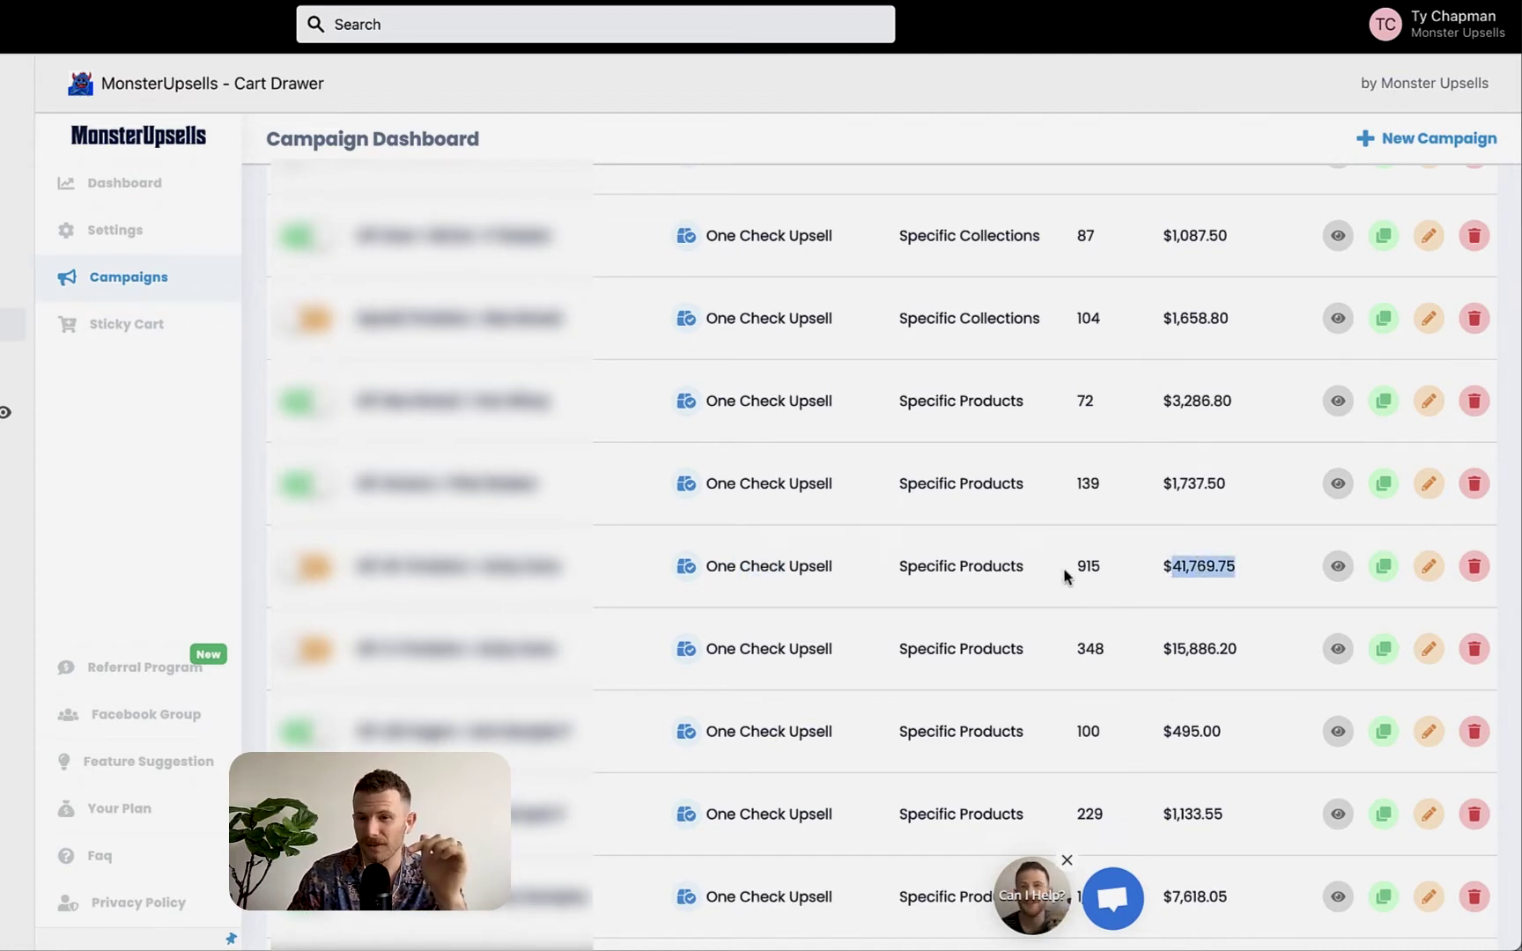
Highlight the 348 row's $15,886.20 revenue, then preview the 915-upsell campaign's cart drawer
{"action": "scroll", "coordinate": [1158, 622], "scroll_direction": "down", "scroll_amount": 1}
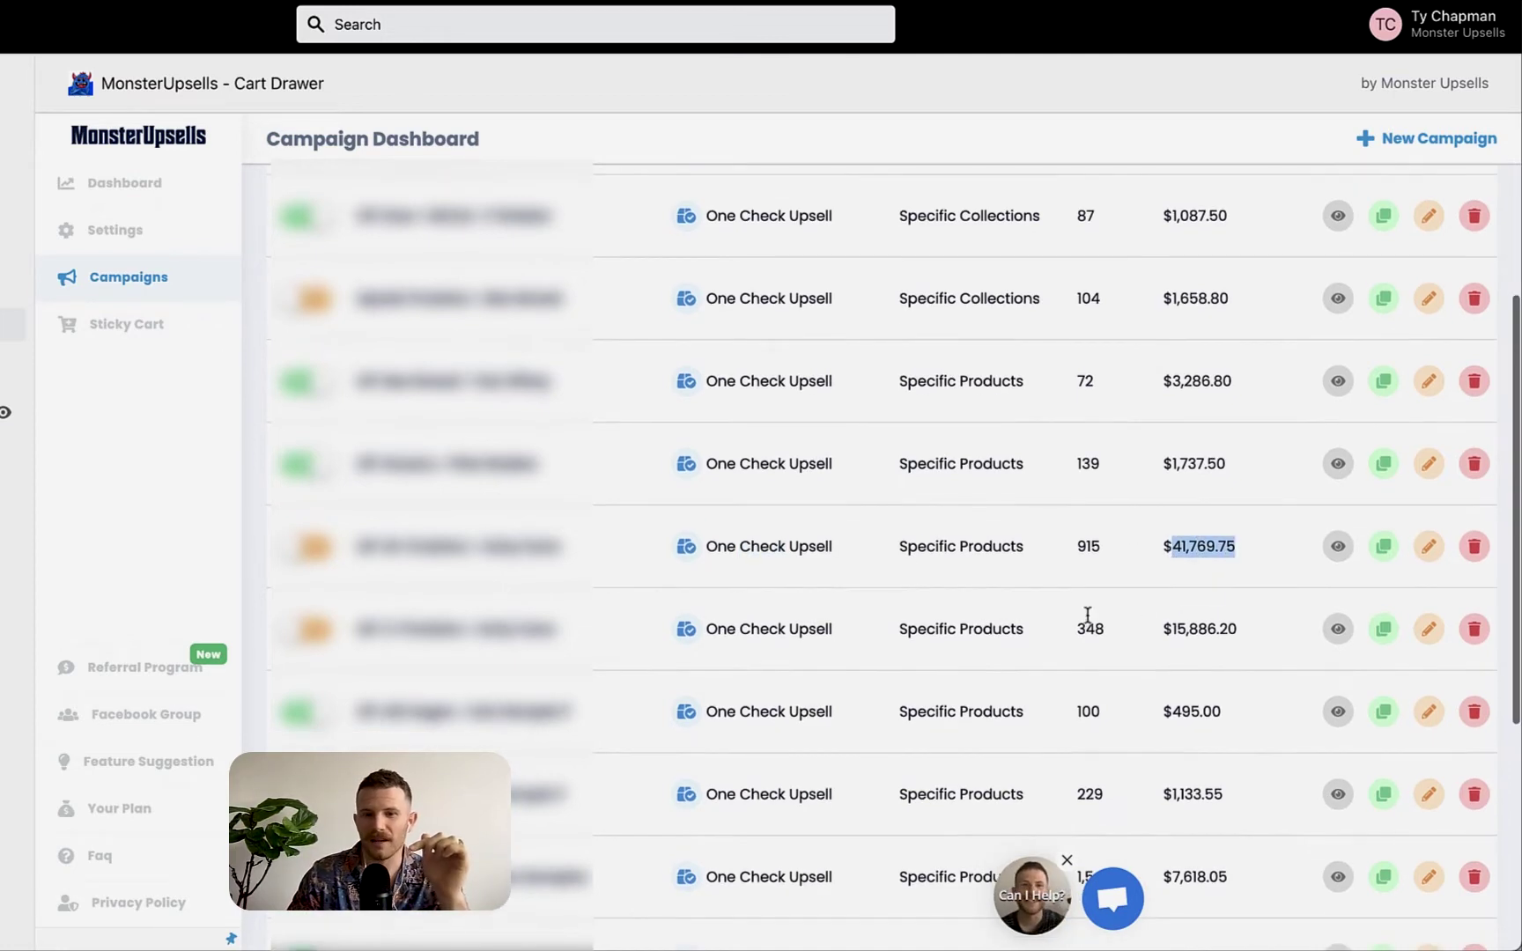
{"action": "double_click", "coordinate": [1197, 626]}
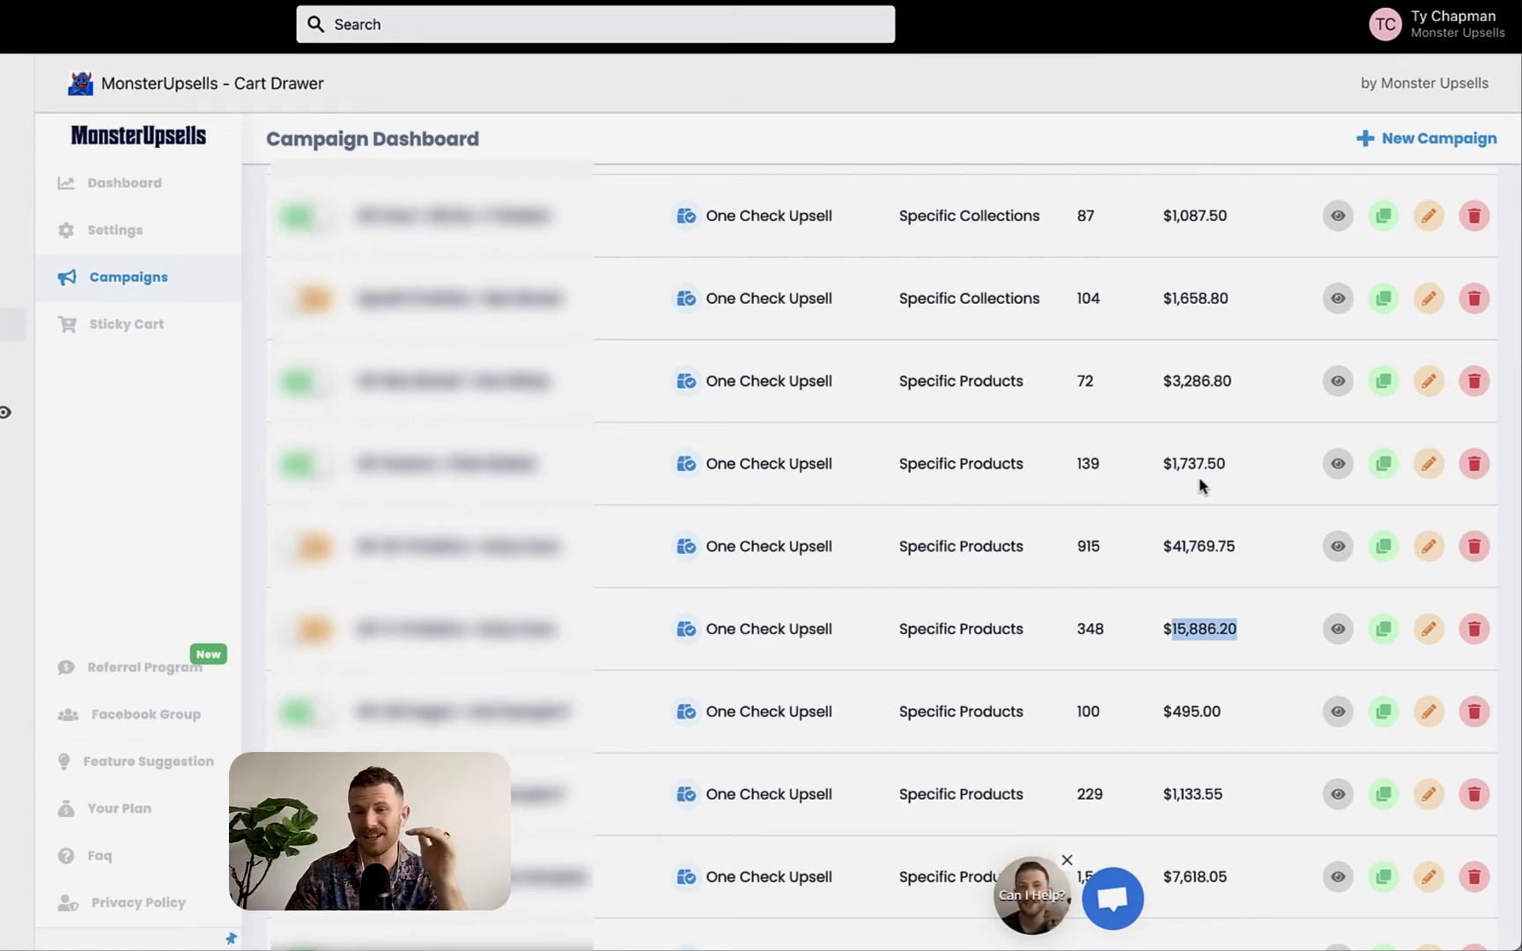
{"action": "scroll", "coordinate": [1193, 549], "scroll_direction": "down", "scroll_amount": 1}
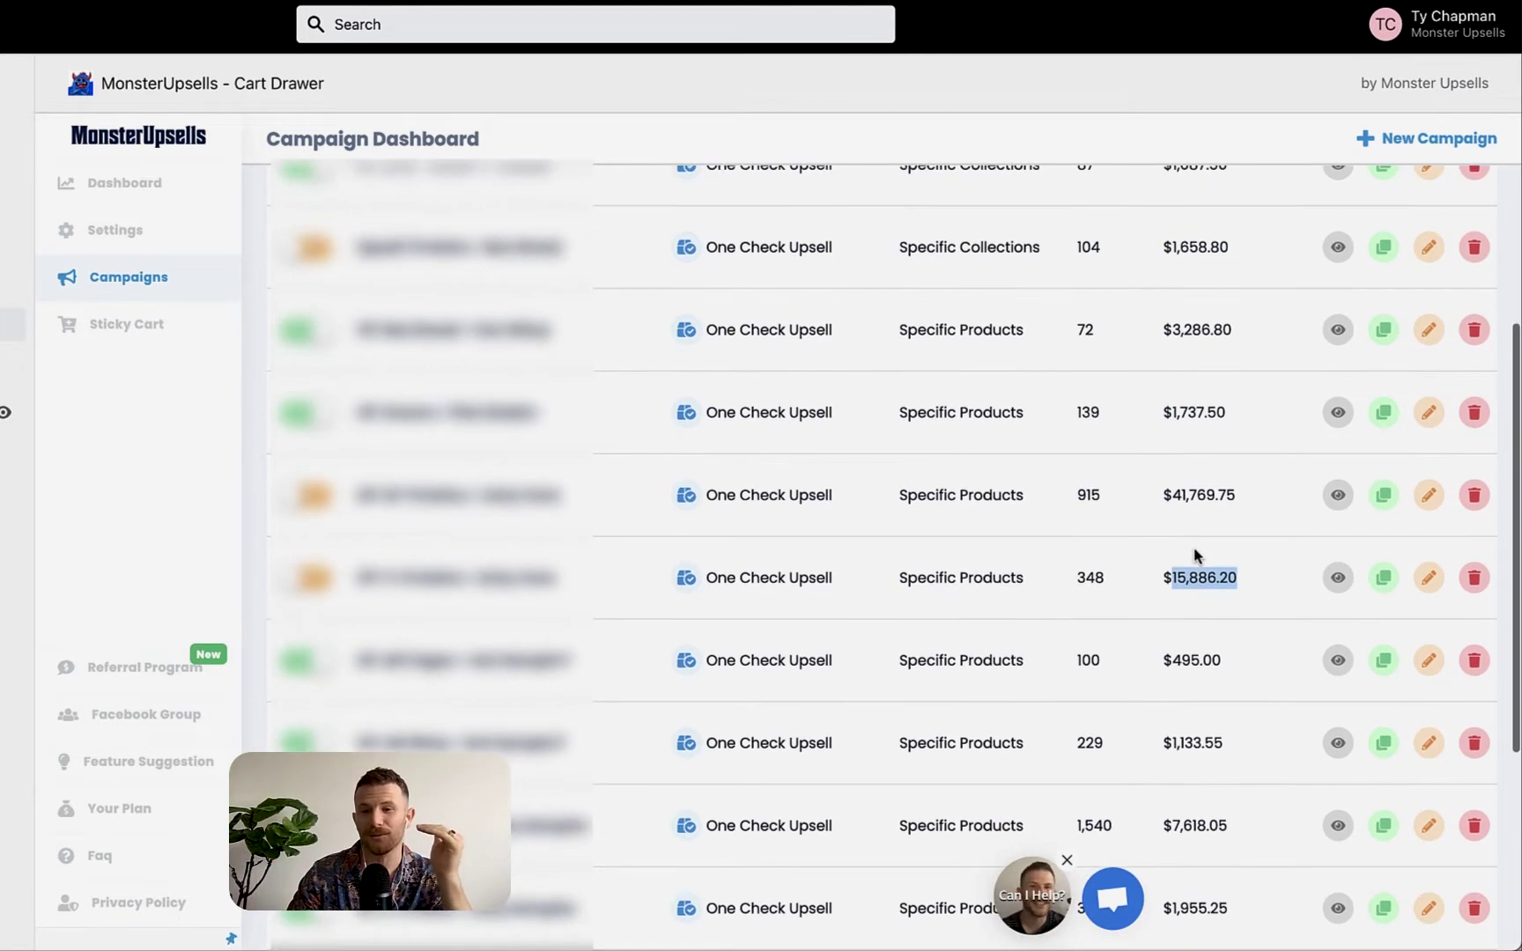
{"action": "scroll", "coordinate": [1194, 549], "scroll_direction": "up", "scroll_amount": 1}
{"action": "scroll", "coordinate": [1268, 475], "scroll_direction": "down", "scroll_amount": 2}
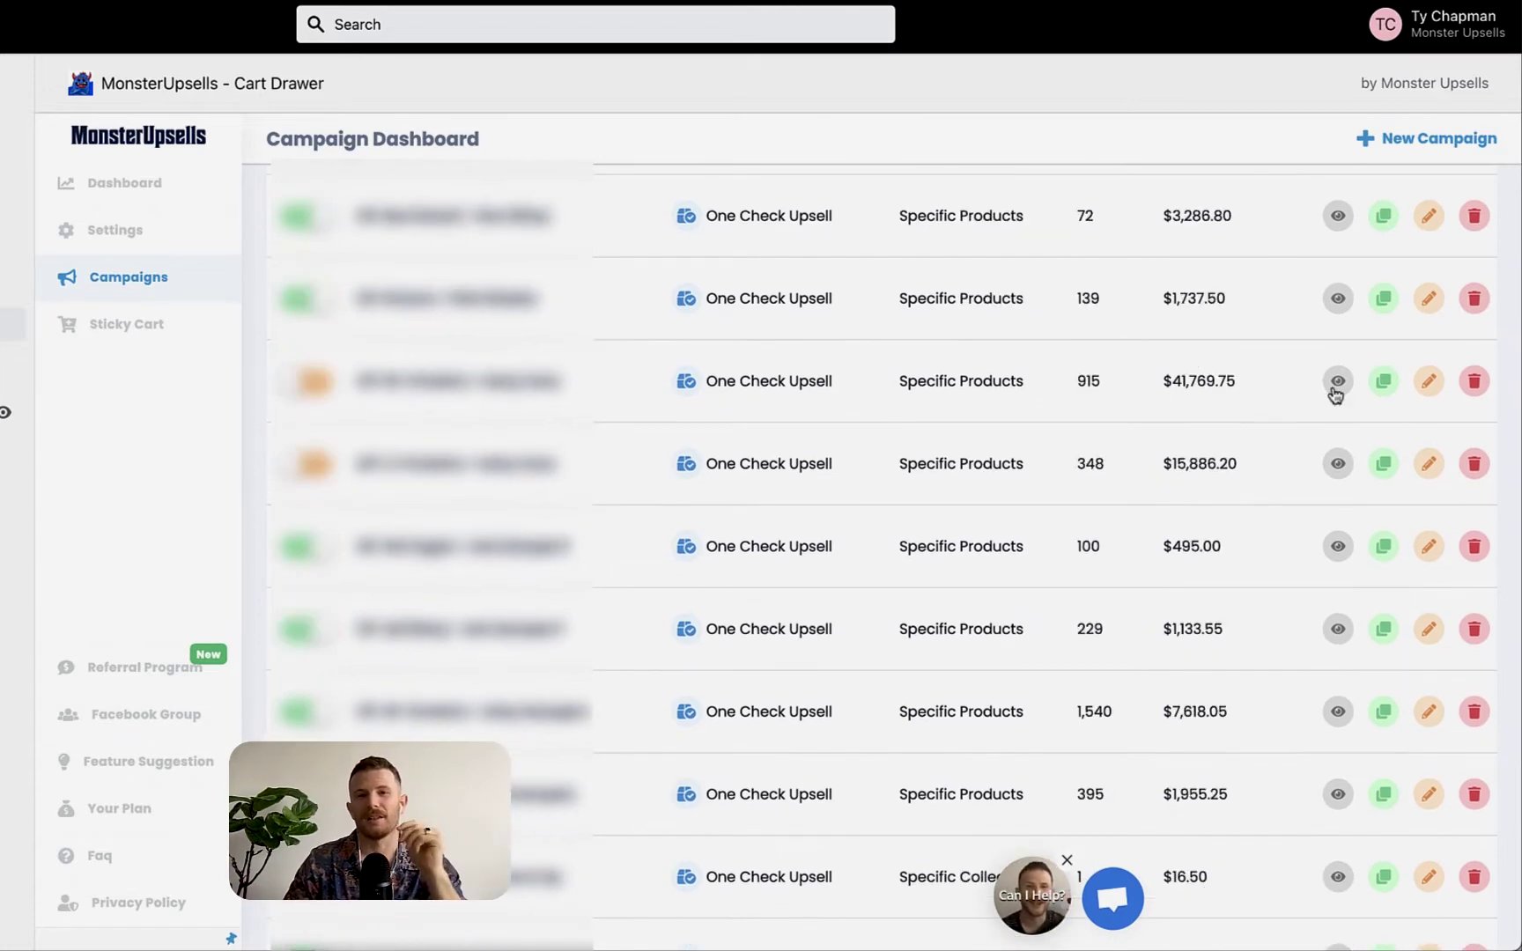
{"action": "left_click", "coordinate": [1336, 388]}
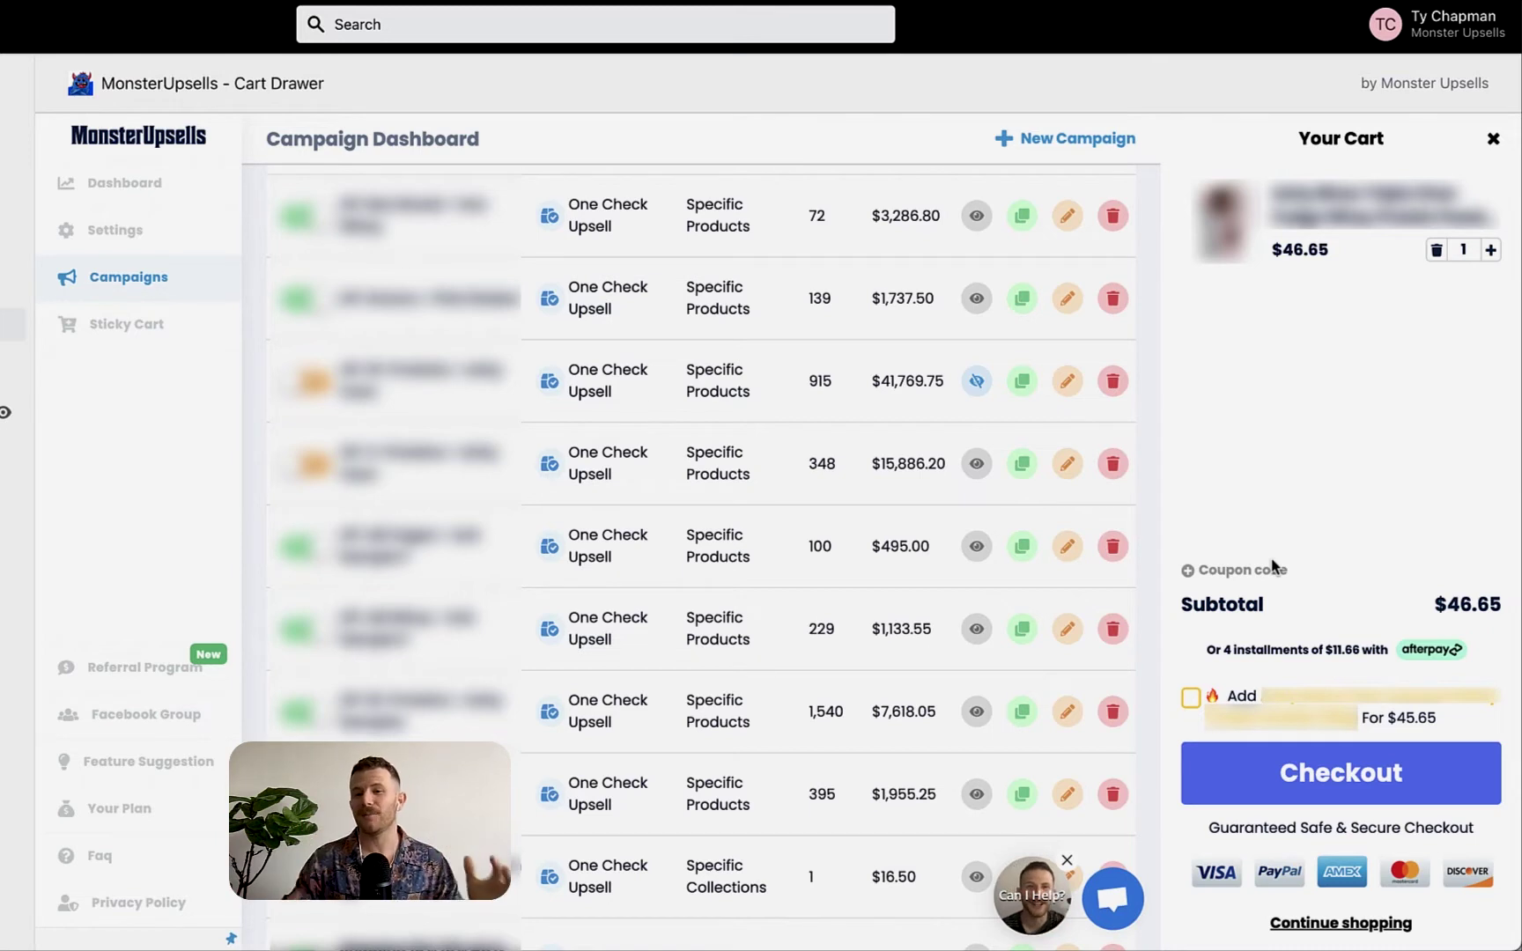
Toggle the one-tick offer in the cart preview, leaving it ticked at a $92.30 subtotal
{"action": "left_click", "coordinate": [1191, 700]}
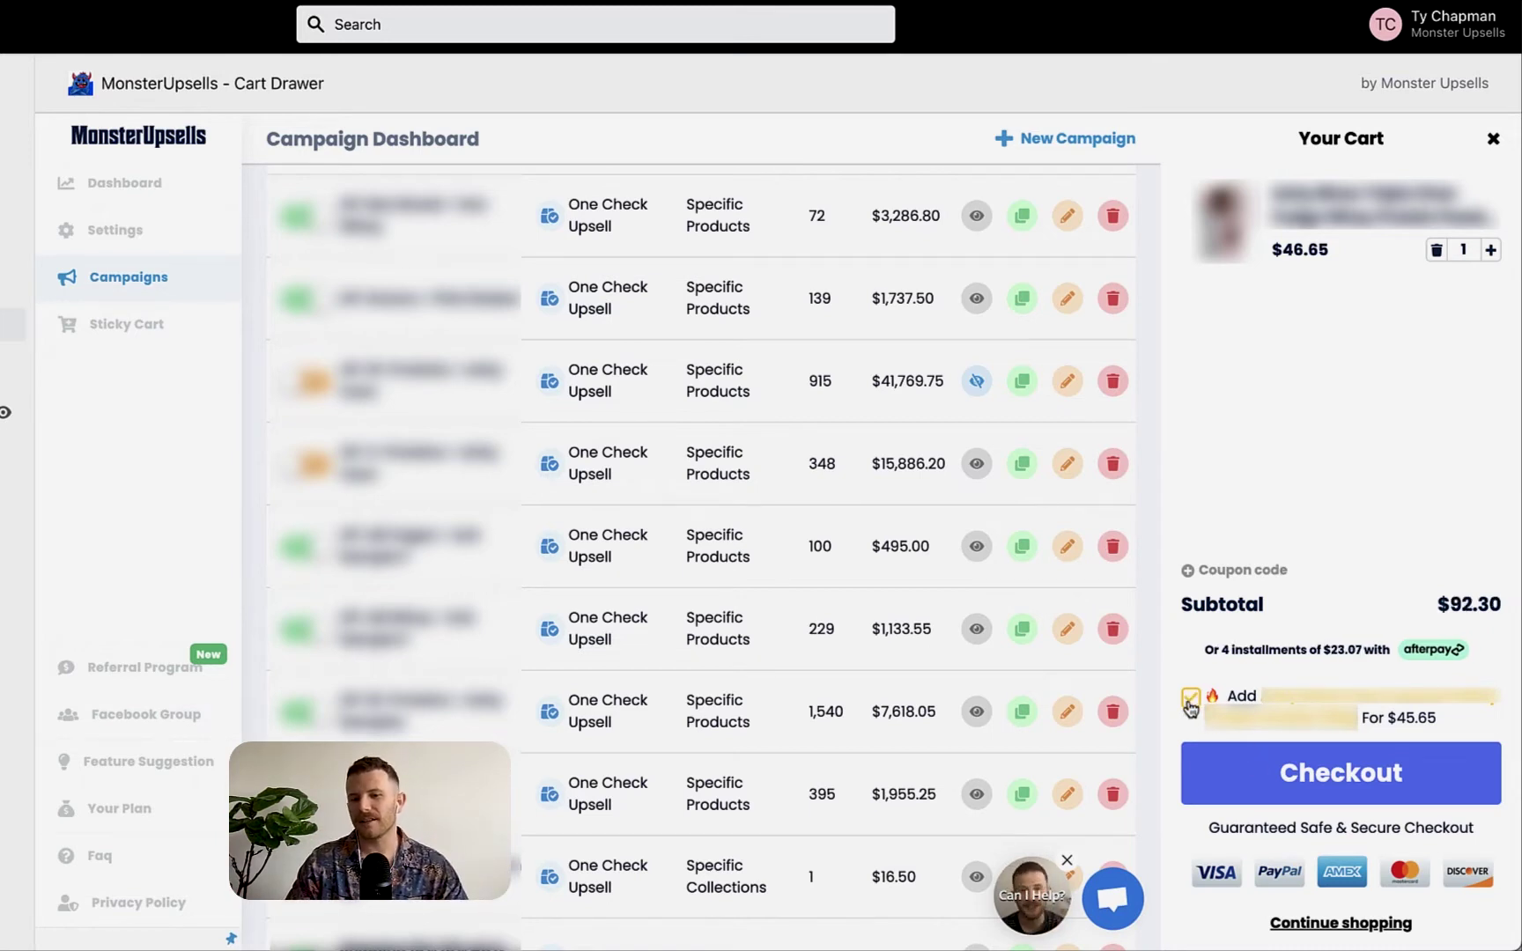
{"action": "left_click", "coordinate": [1191, 700]}
{"action": "left_click", "coordinate": [1191, 700]}
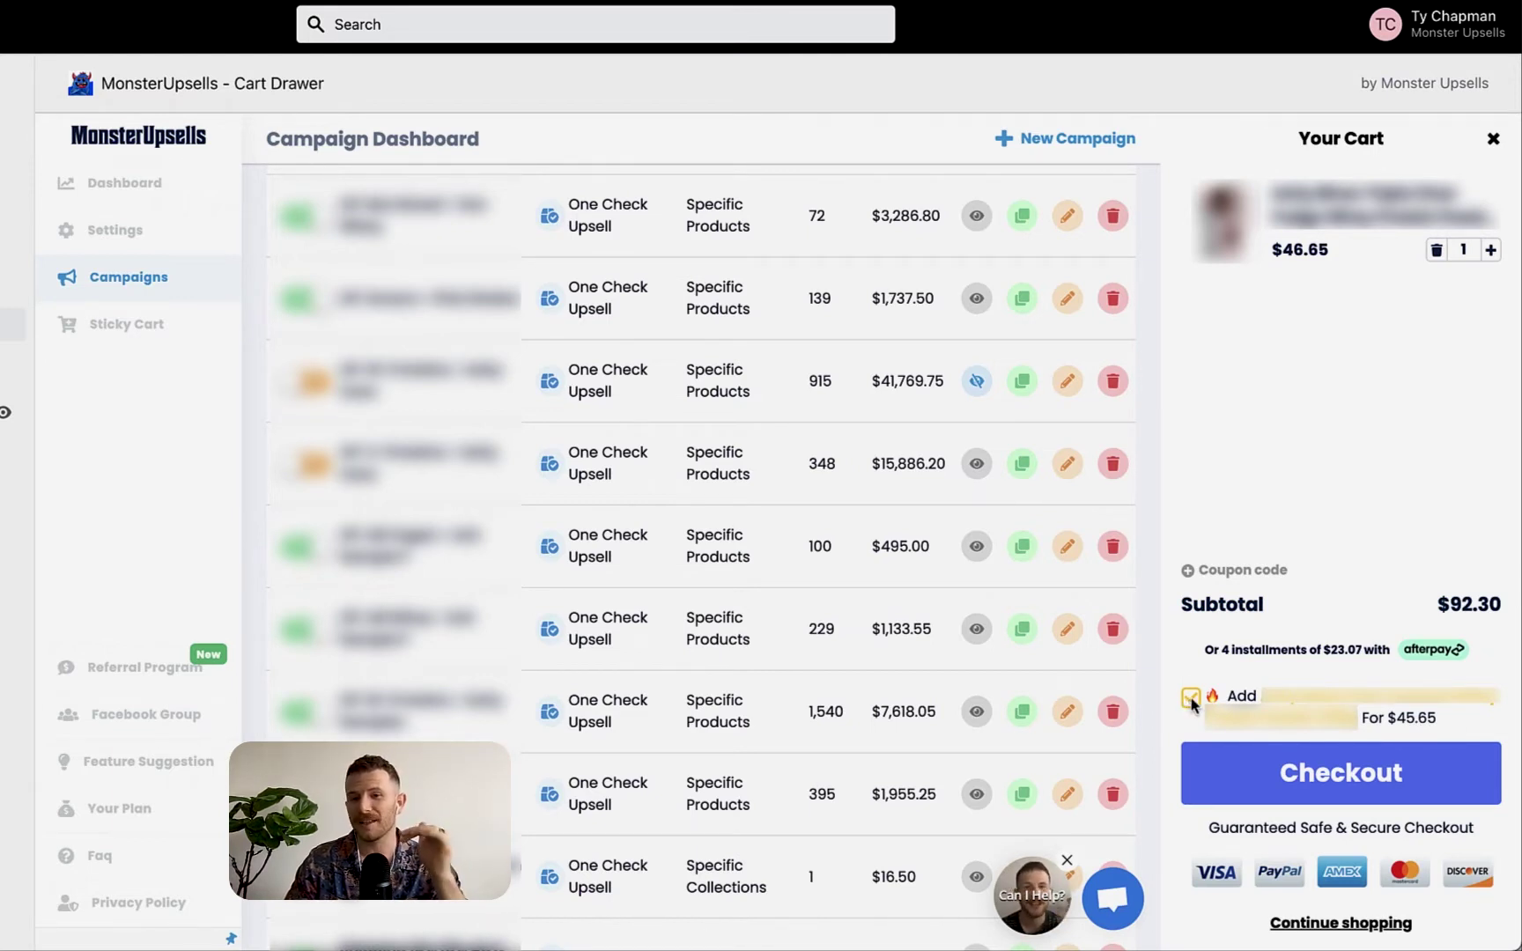
Preview the cart drawers of the 348-row and 100-row campaigns
{"action": "double_click", "coordinate": [890, 381]}
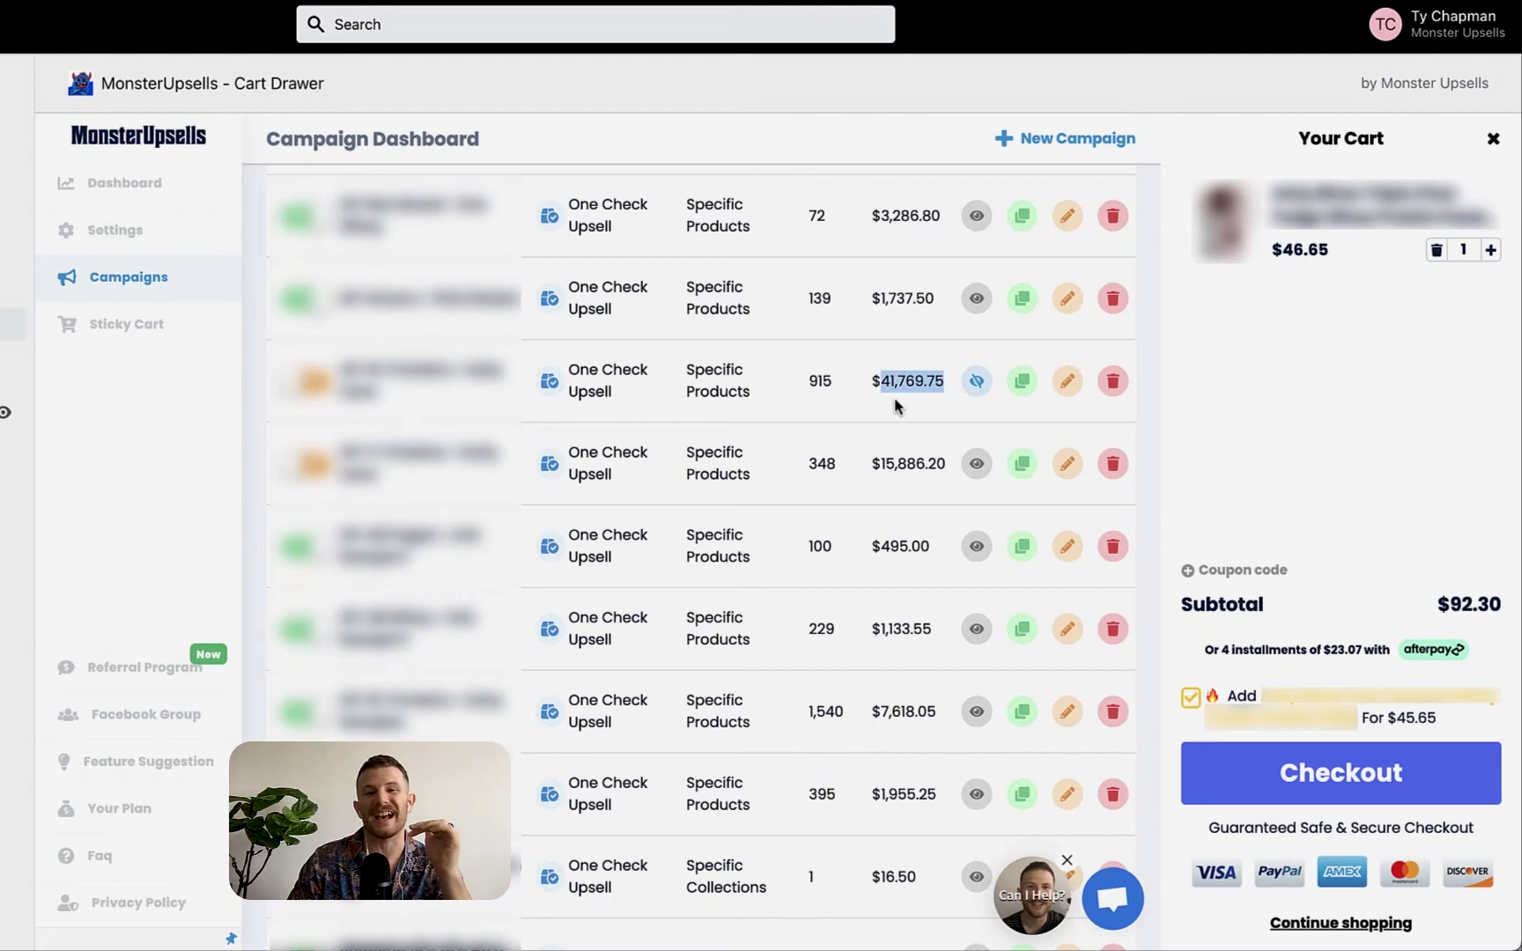
{"action": "left_click", "coordinate": [910, 456]}
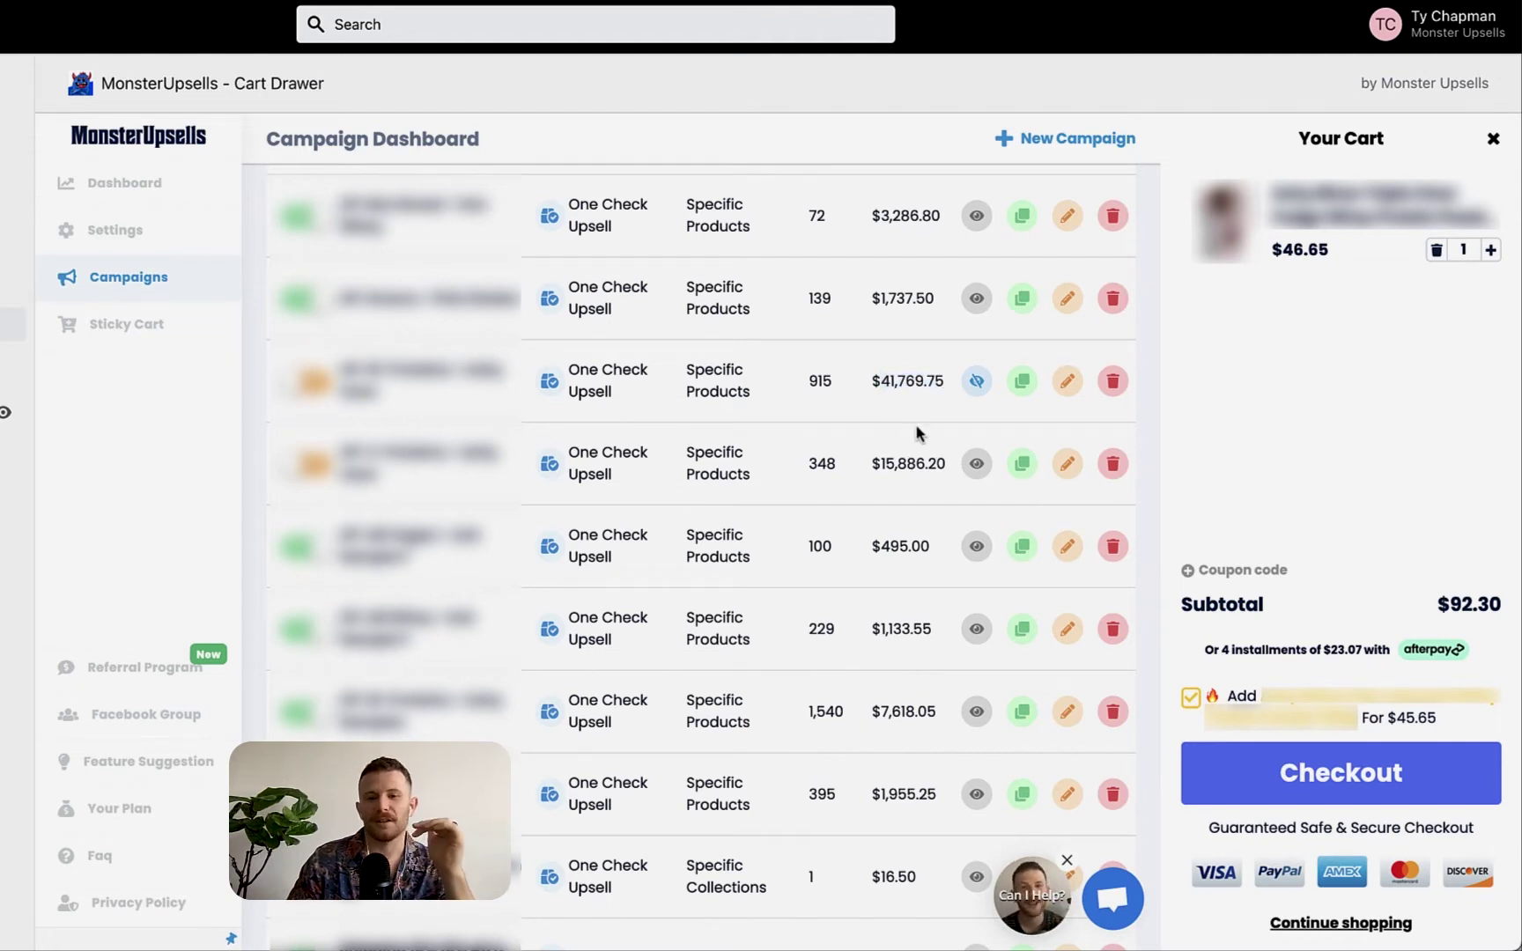
{"action": "left_click", "coordinate": [974, 464]}
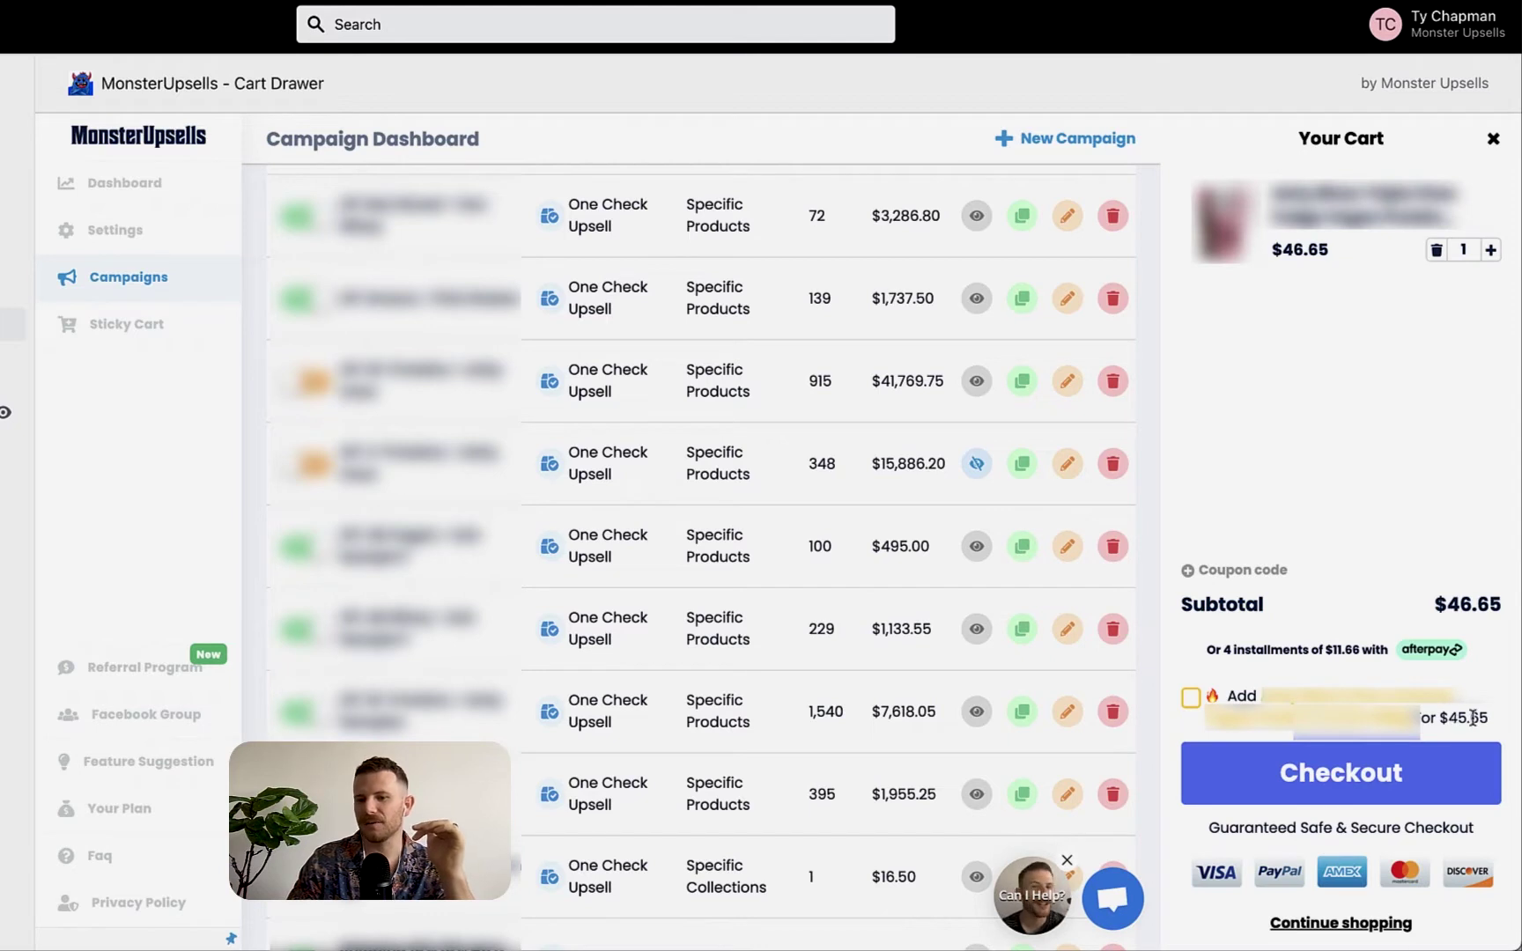
{"action": "left_click_drag", "start_coordinate": [1481, 719], "coordinate": [1421, 719]}
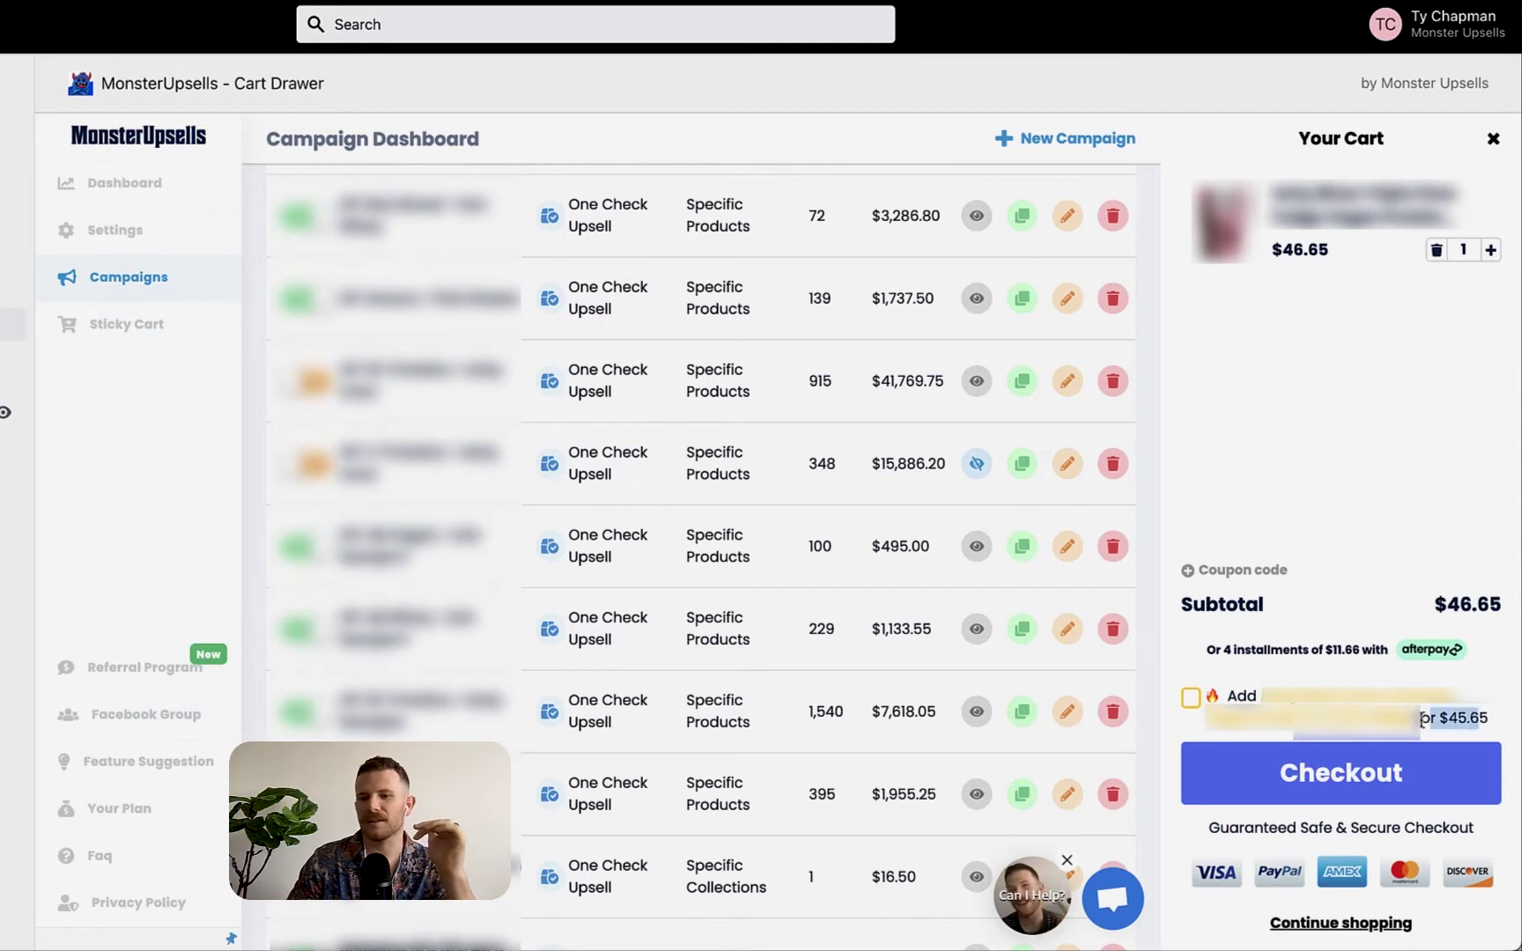
{"action": "left_click", "coordinate": [979, 547]}
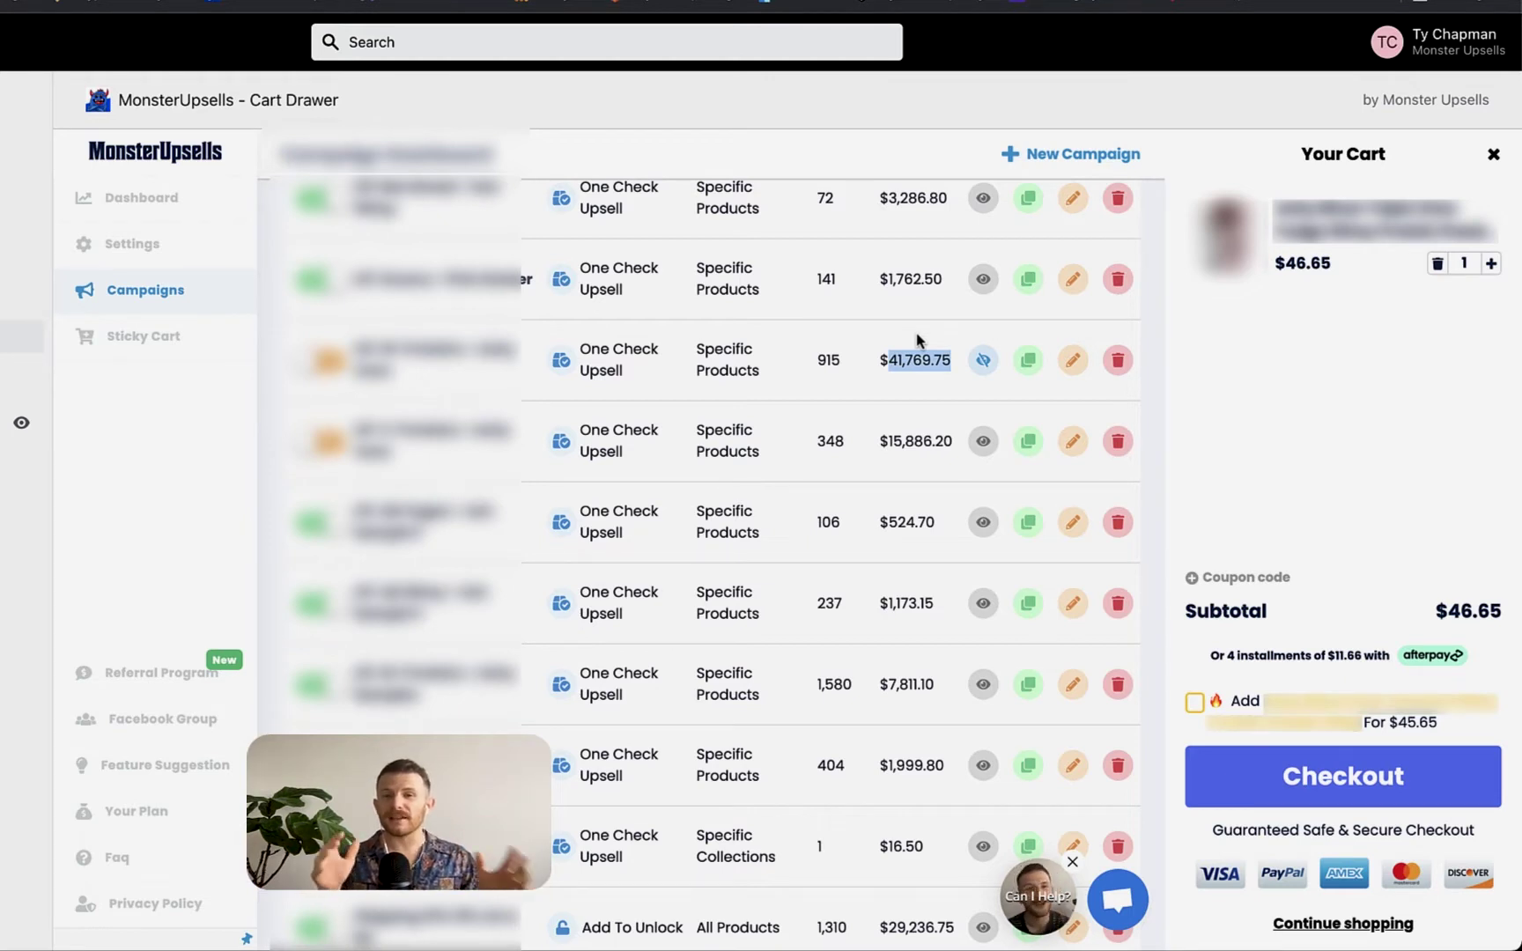
Edit the 915-upsell campaign and show its products and 'Add {{title}} For {{price}}' text
{"action": "left_click", "coordinate": [1073, 363]}
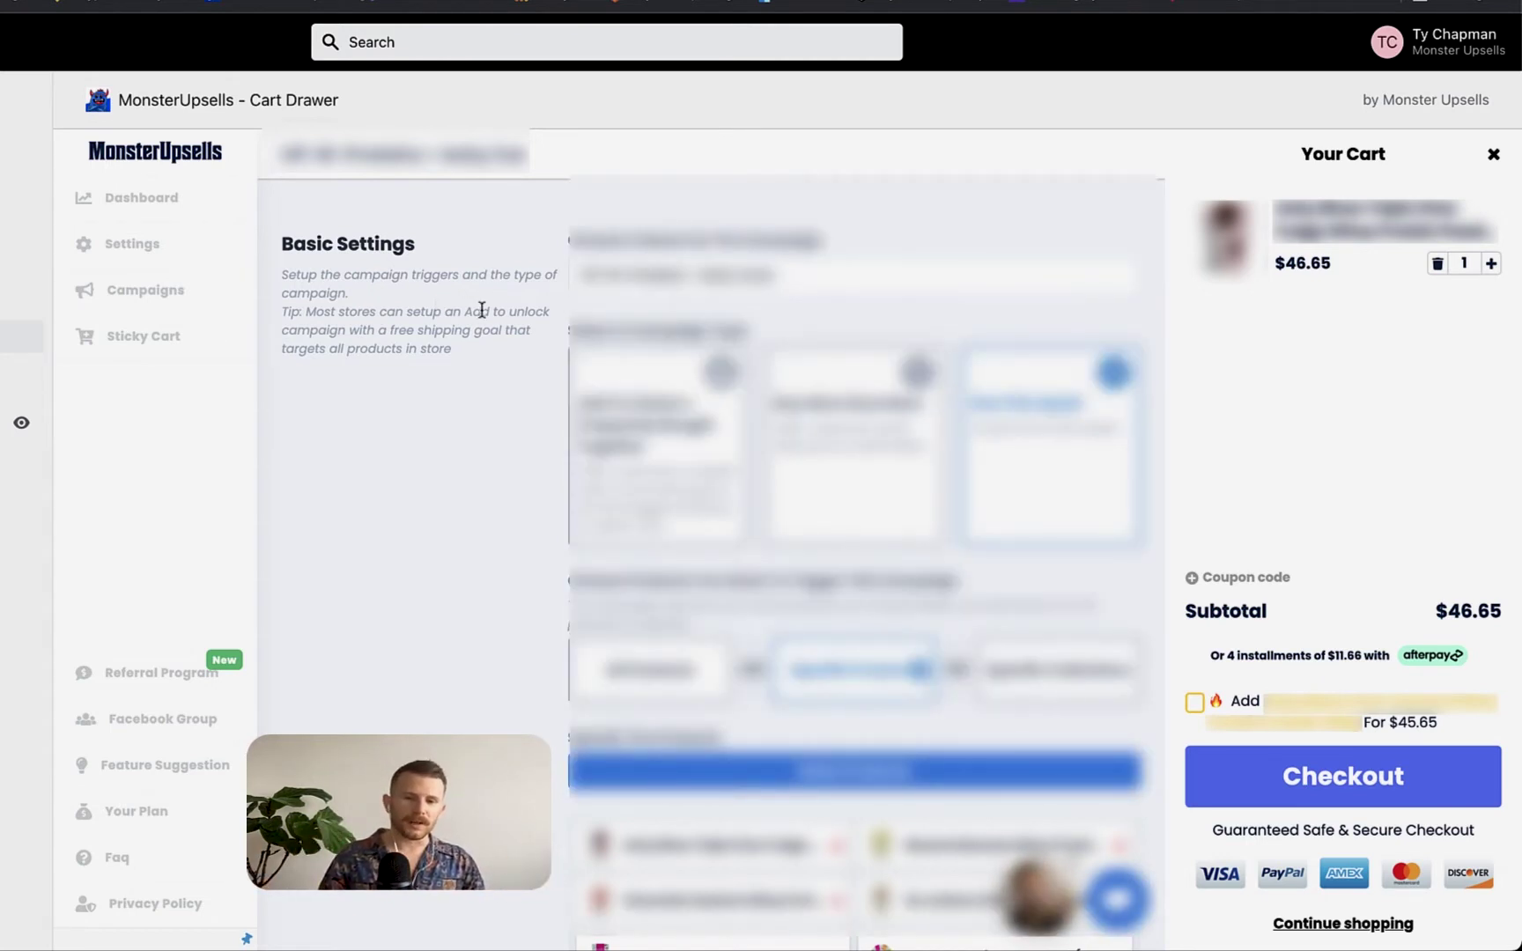
{"action": "scroll", "coordinate": [481, 310], "scroll_direction": "down", "scroll_amount": 6}
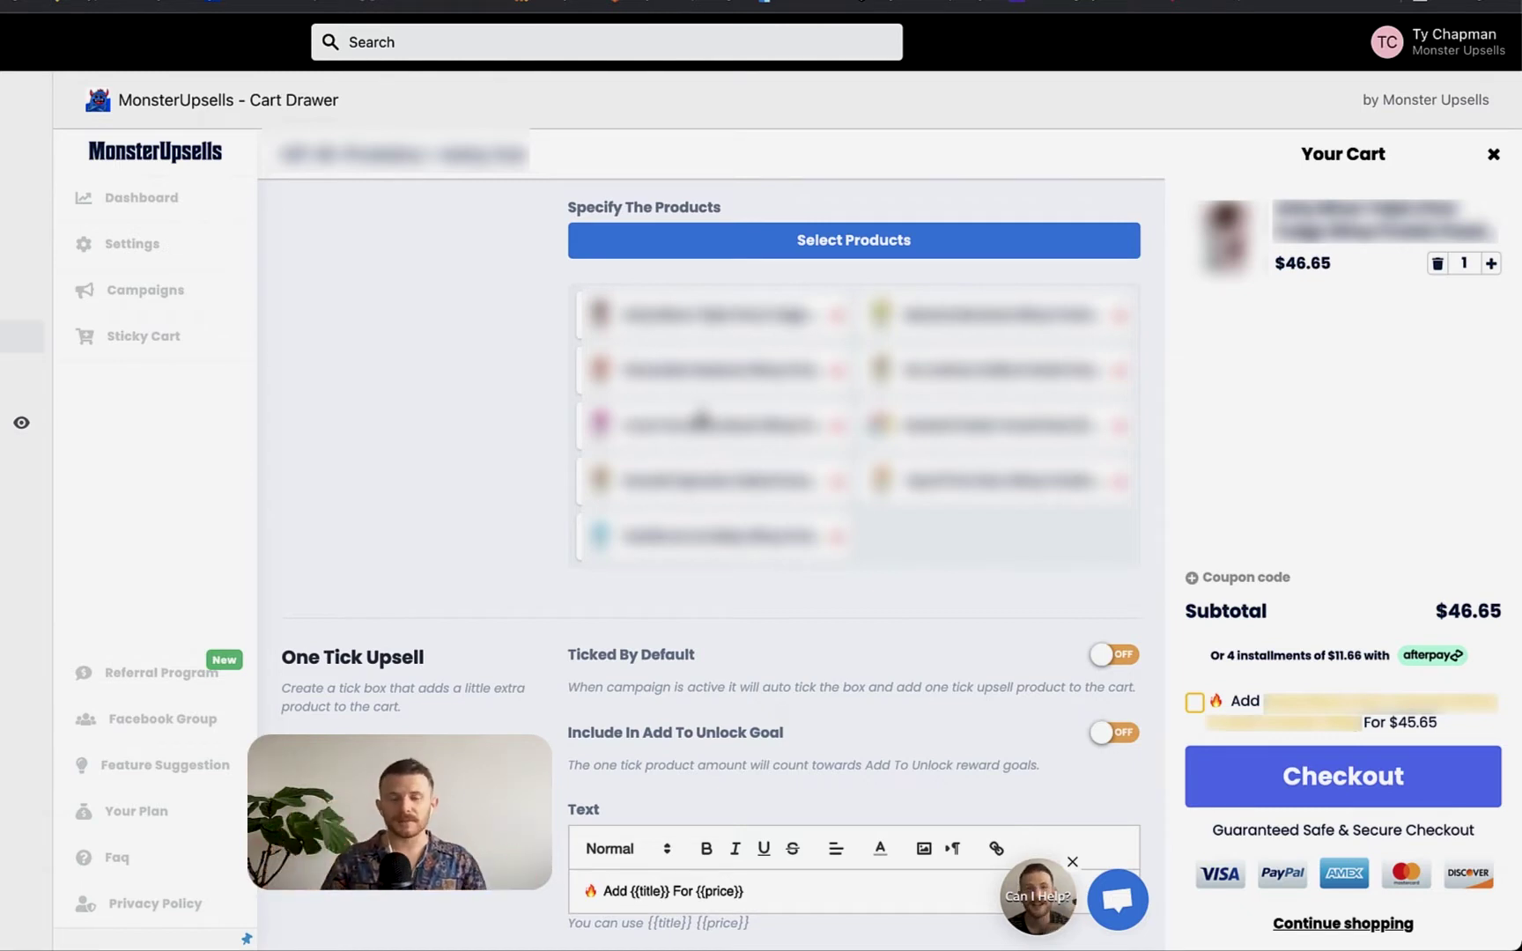
Scroll through the One Tick Upsell settings and highlight the $45.65 upsell price
{"action": "scroll", "coordinate": [701, 420], "scroll_direction": "up", "scroll_amount": 2}
{"action": "scroll", "coordinate": [897, 582], "scroll_direction": "down", "scroll_amount": 5}
{"action": "scroll", "coordinate": [896, 581], "scroll_direction": "down", "scroll_amount": 3}
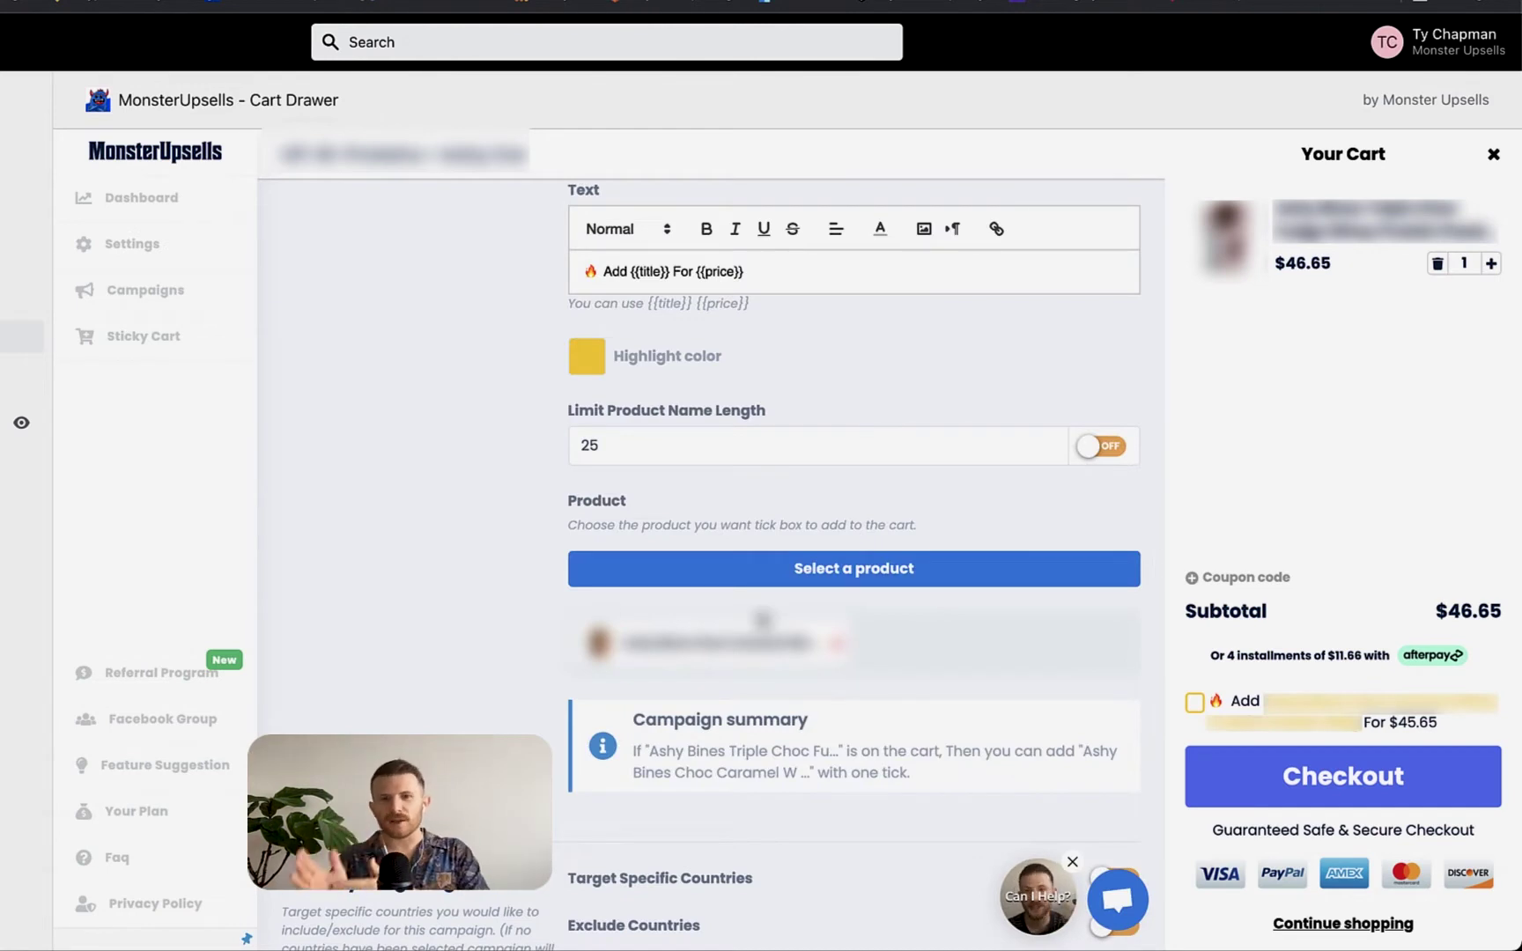
{"action": "double_click", "coordinate": [1423, 724]}
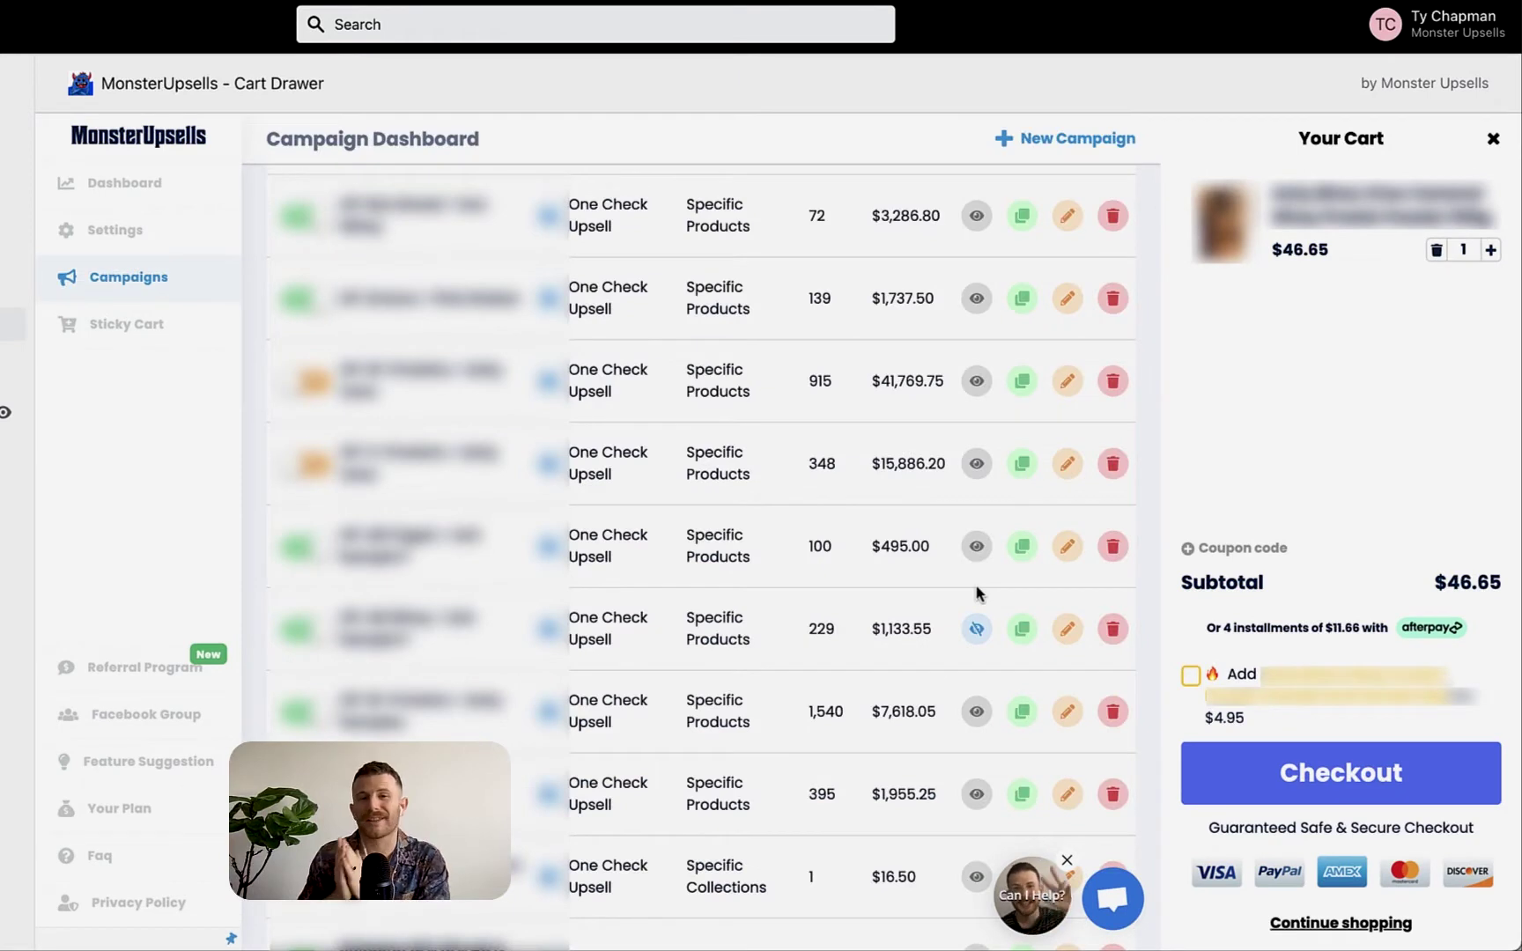
Check the $4.95 add-on in the cart drawer so the subtotal becomes $51.60
{"action": "right_click", "coordinate": [1189, 676]}
{"action": "left_click", "coordinate": [1172, 688]}
{"action": "left_click", "coordinate": [1190, 676]}
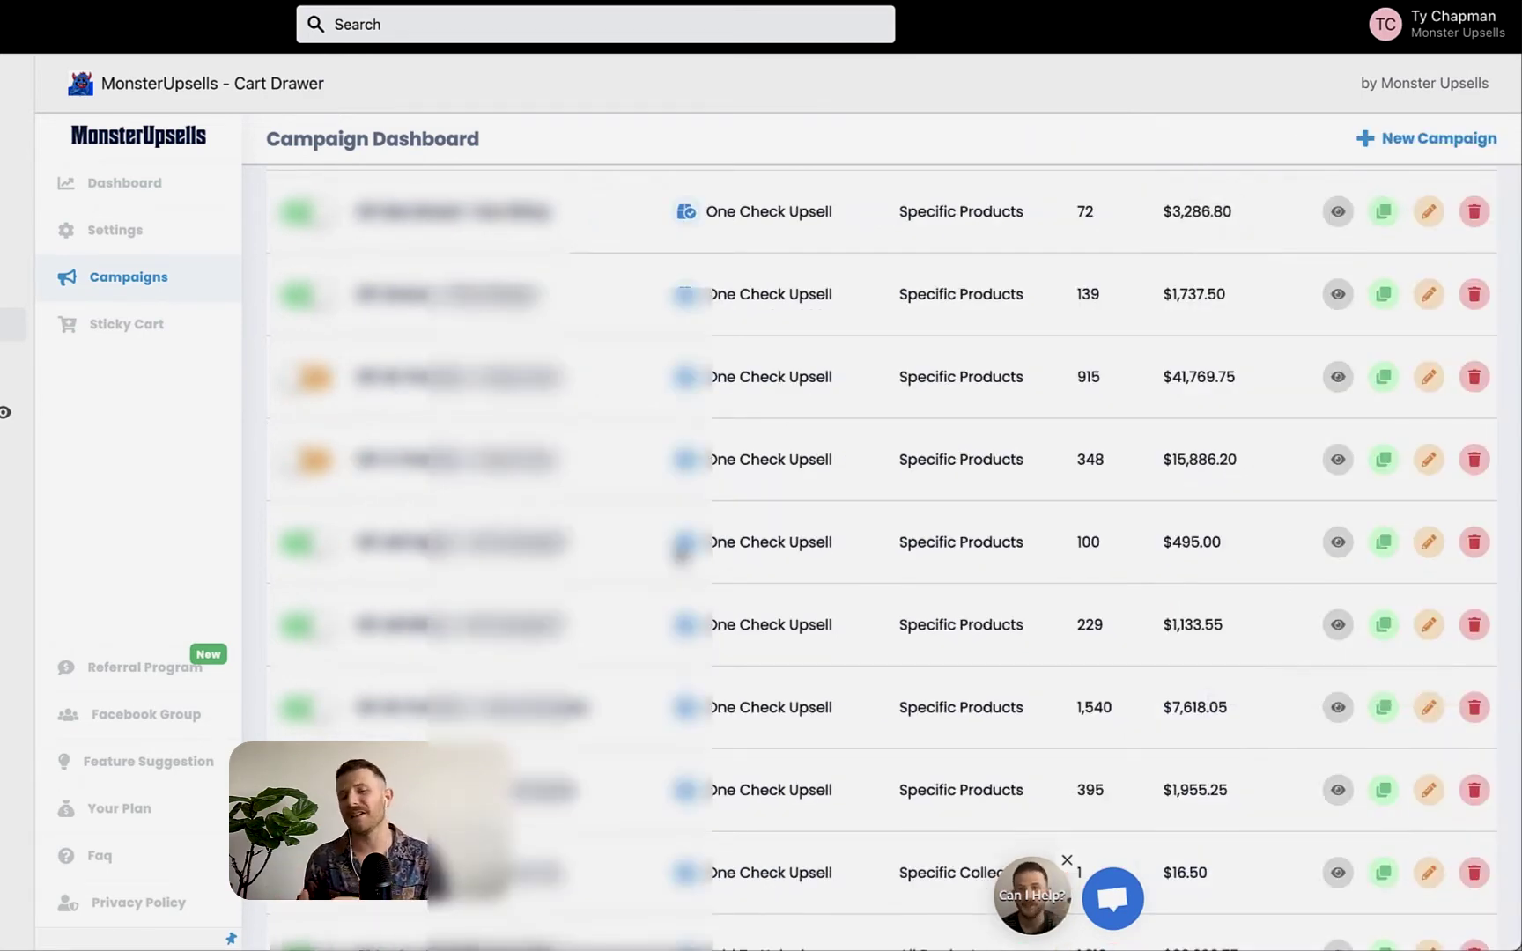
Go to the main Dashboard showing the Add To Unlock, Buy More Save More and One Tick campaigns
{"action": "scroll", "coordinate": [680, 548], "scroll_direction": "up", "scroll_amount": 1}
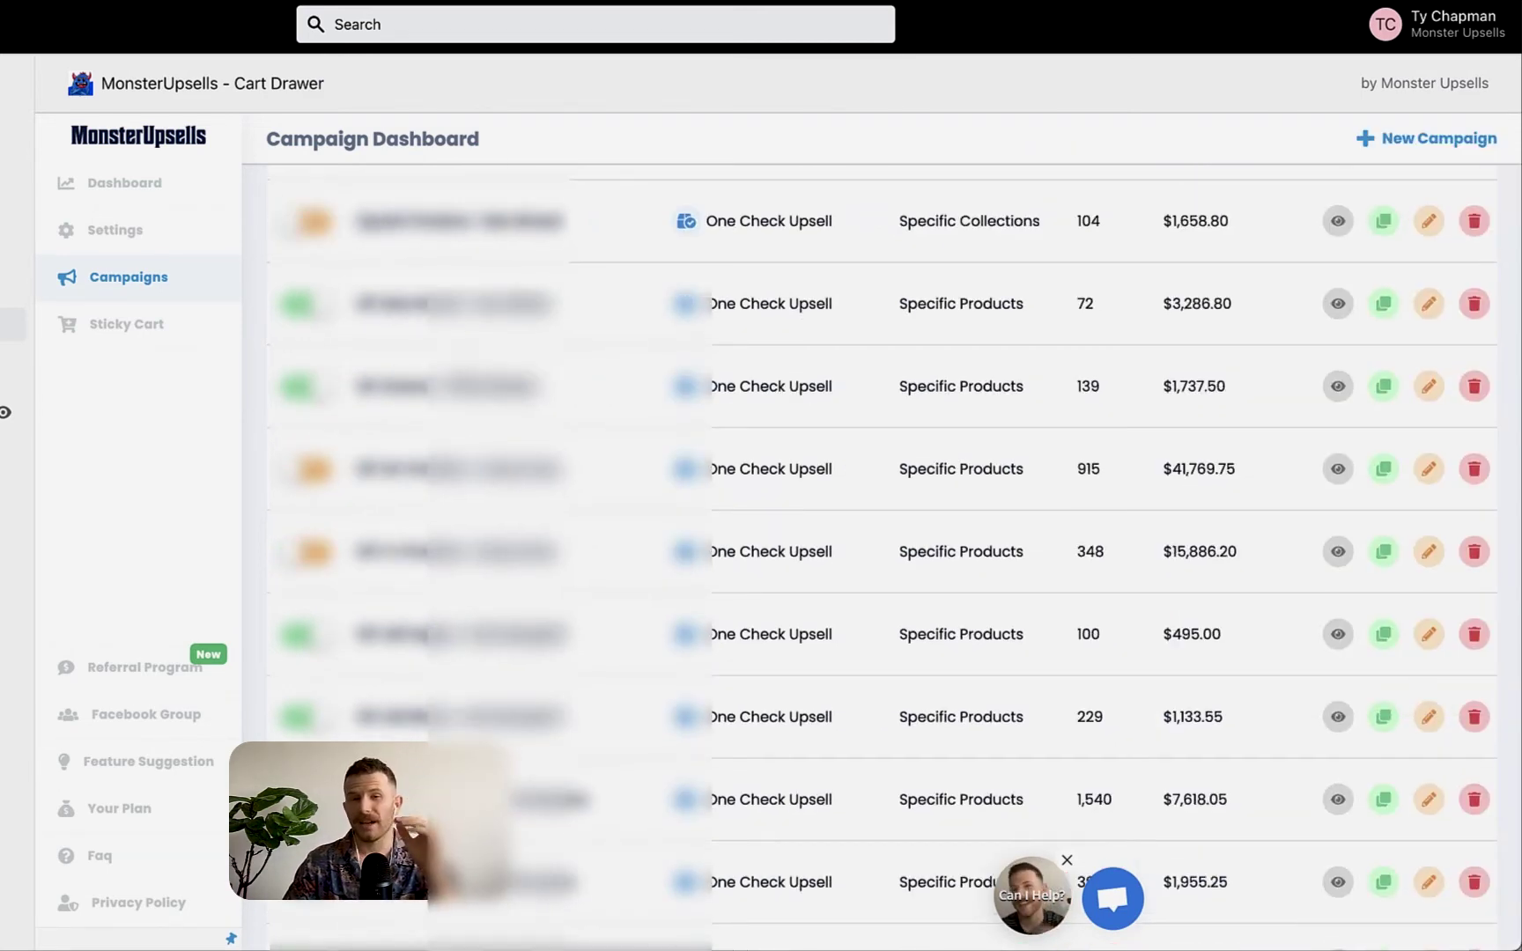
{"action": "left_click", "coordinate": [187, 190]}
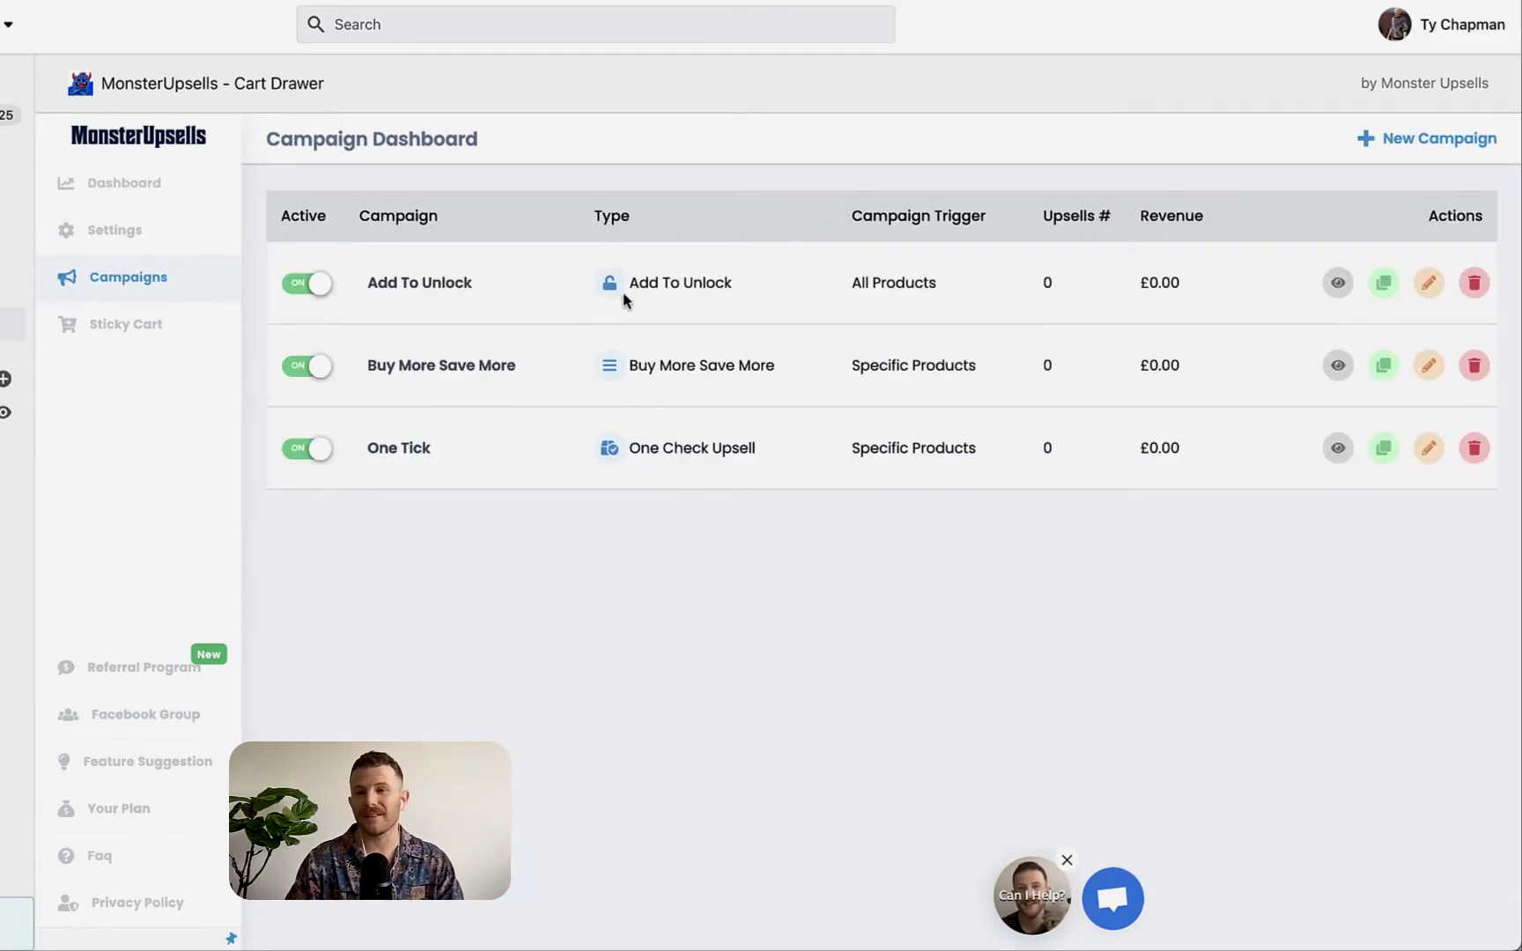
Open the cart Settings page and scroll to the Empty Cart and Continue shopping options
{"action": "left_click_drag", "start_coordinate": [741, 451], "coordinate": [639, 451]}
{"action": "left_click", "coordinate": [727, 533]}
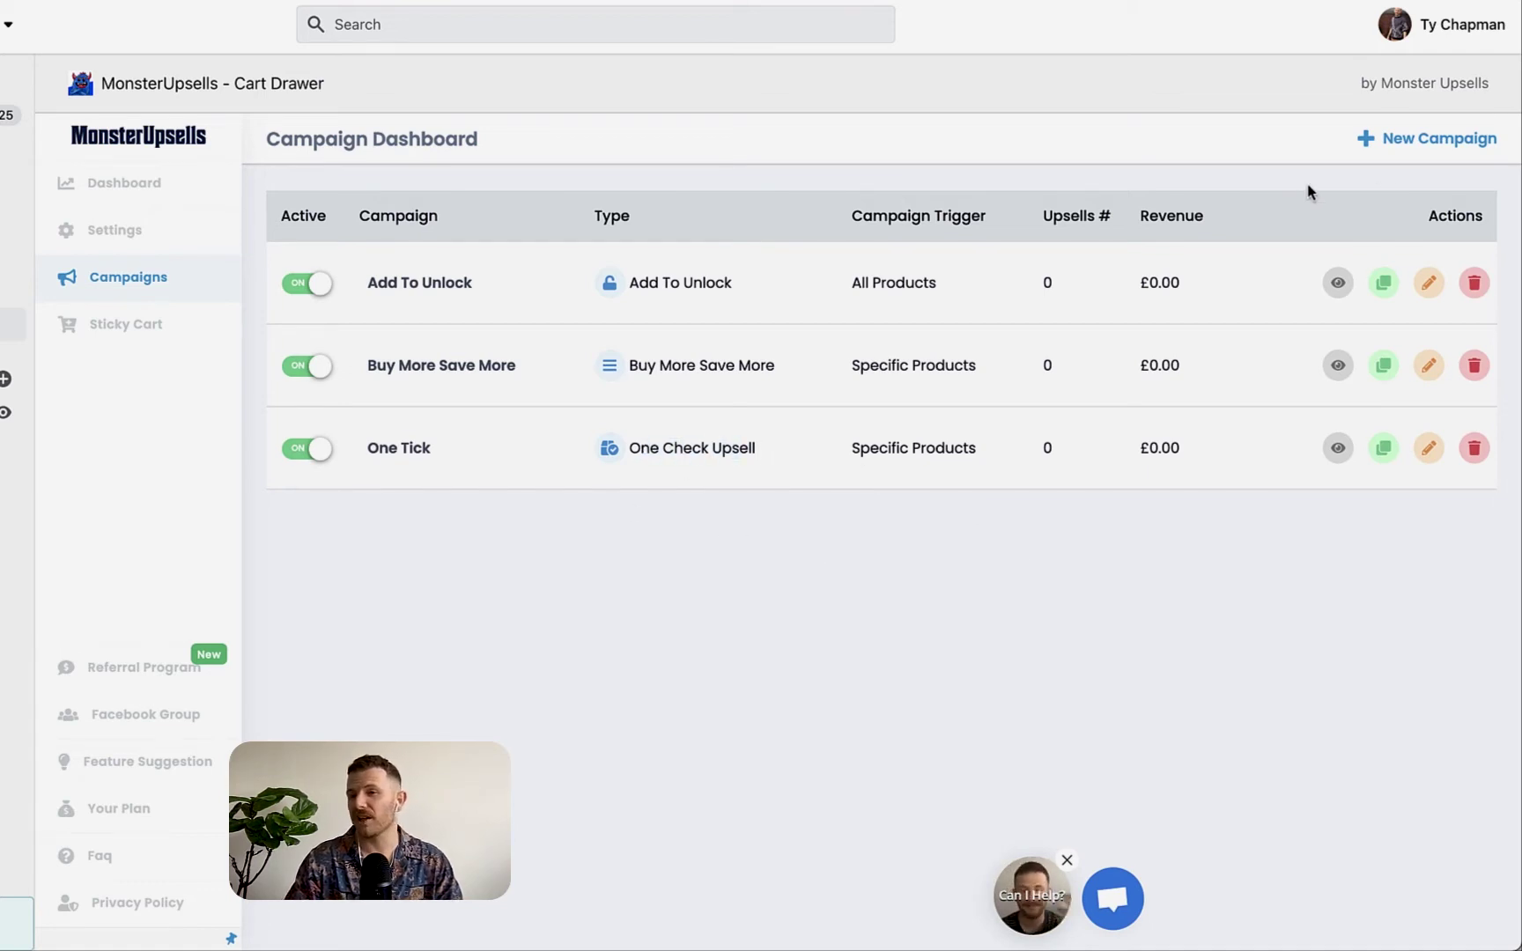
{"action": "left_click", "coordinate": [1403, 138]}
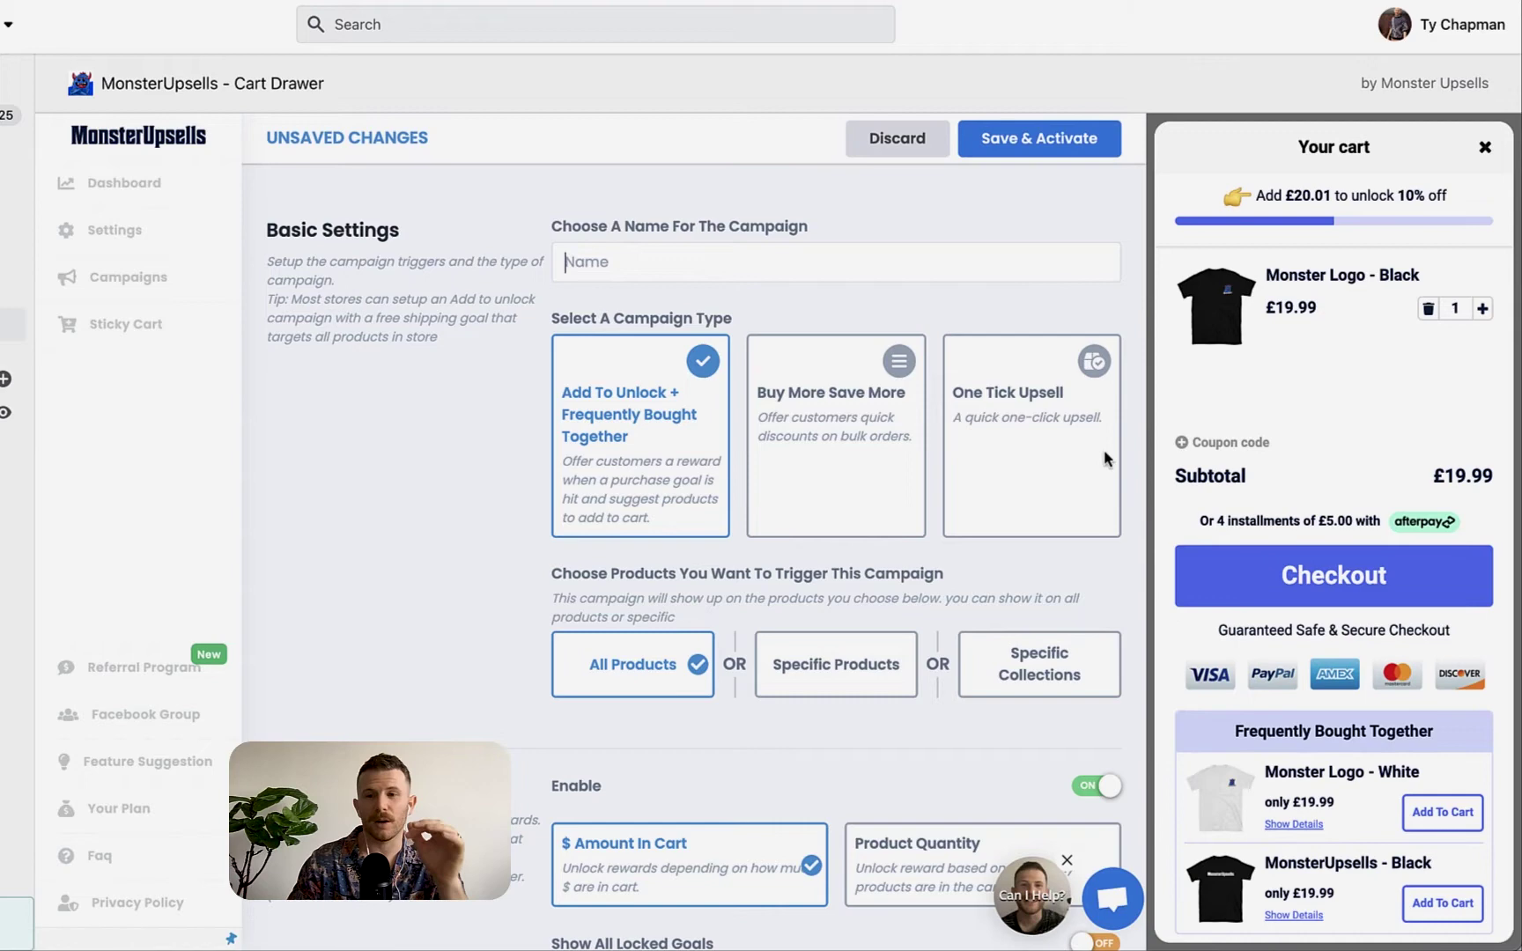
{"action": "left_click", "coordinate": [101, 230]}
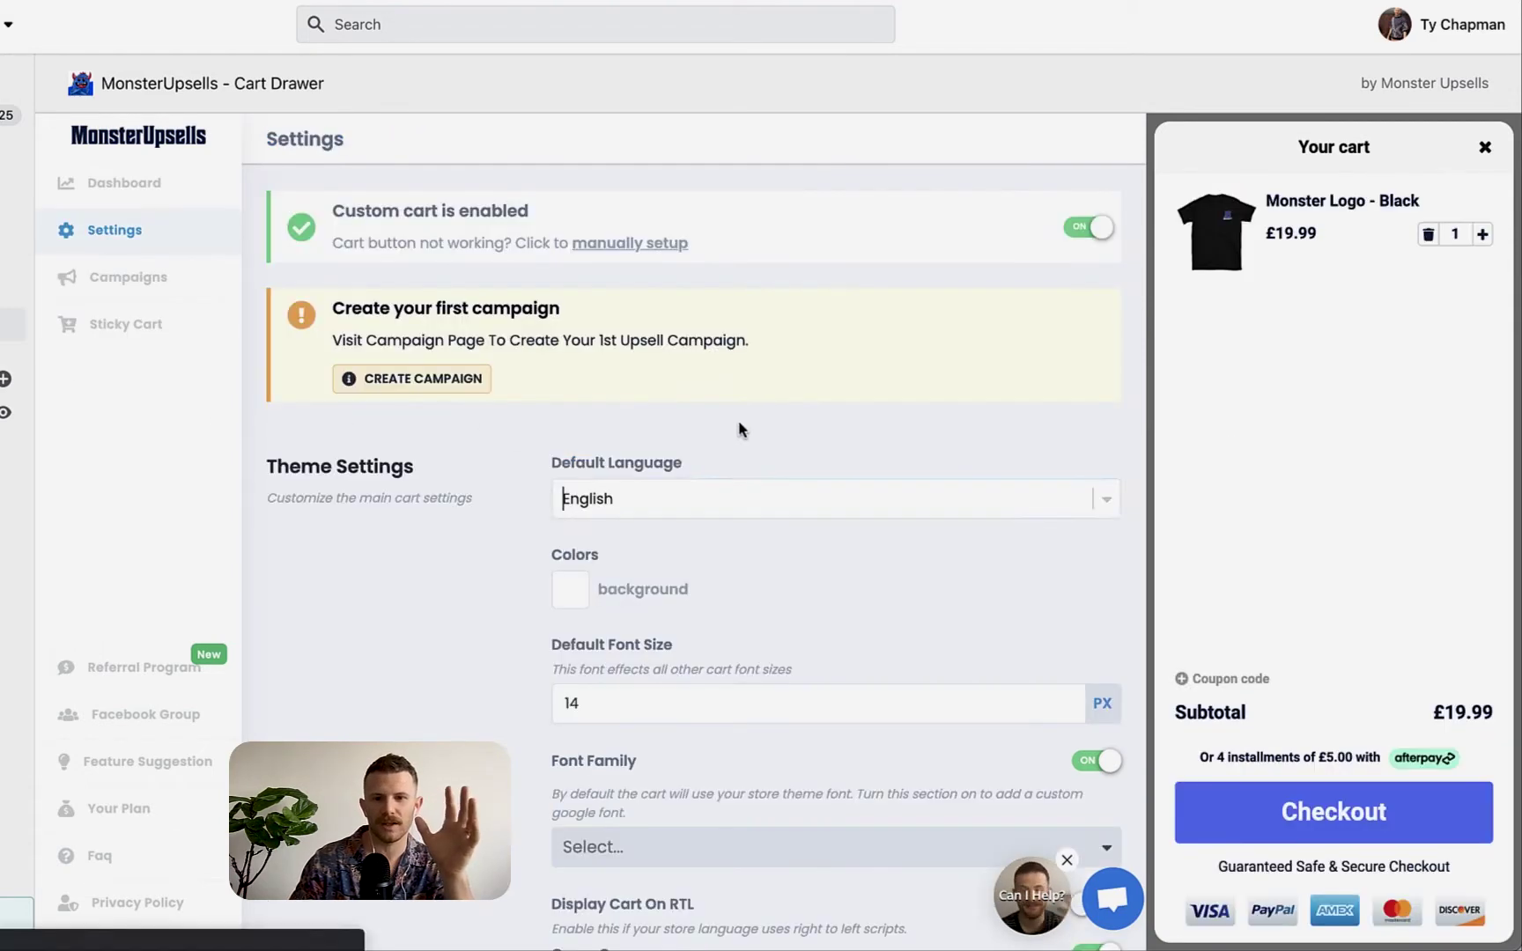
{"action": "scroll", "coordinate": [741, 431], "scroll_direction": "down", "scroll_amount": 20}
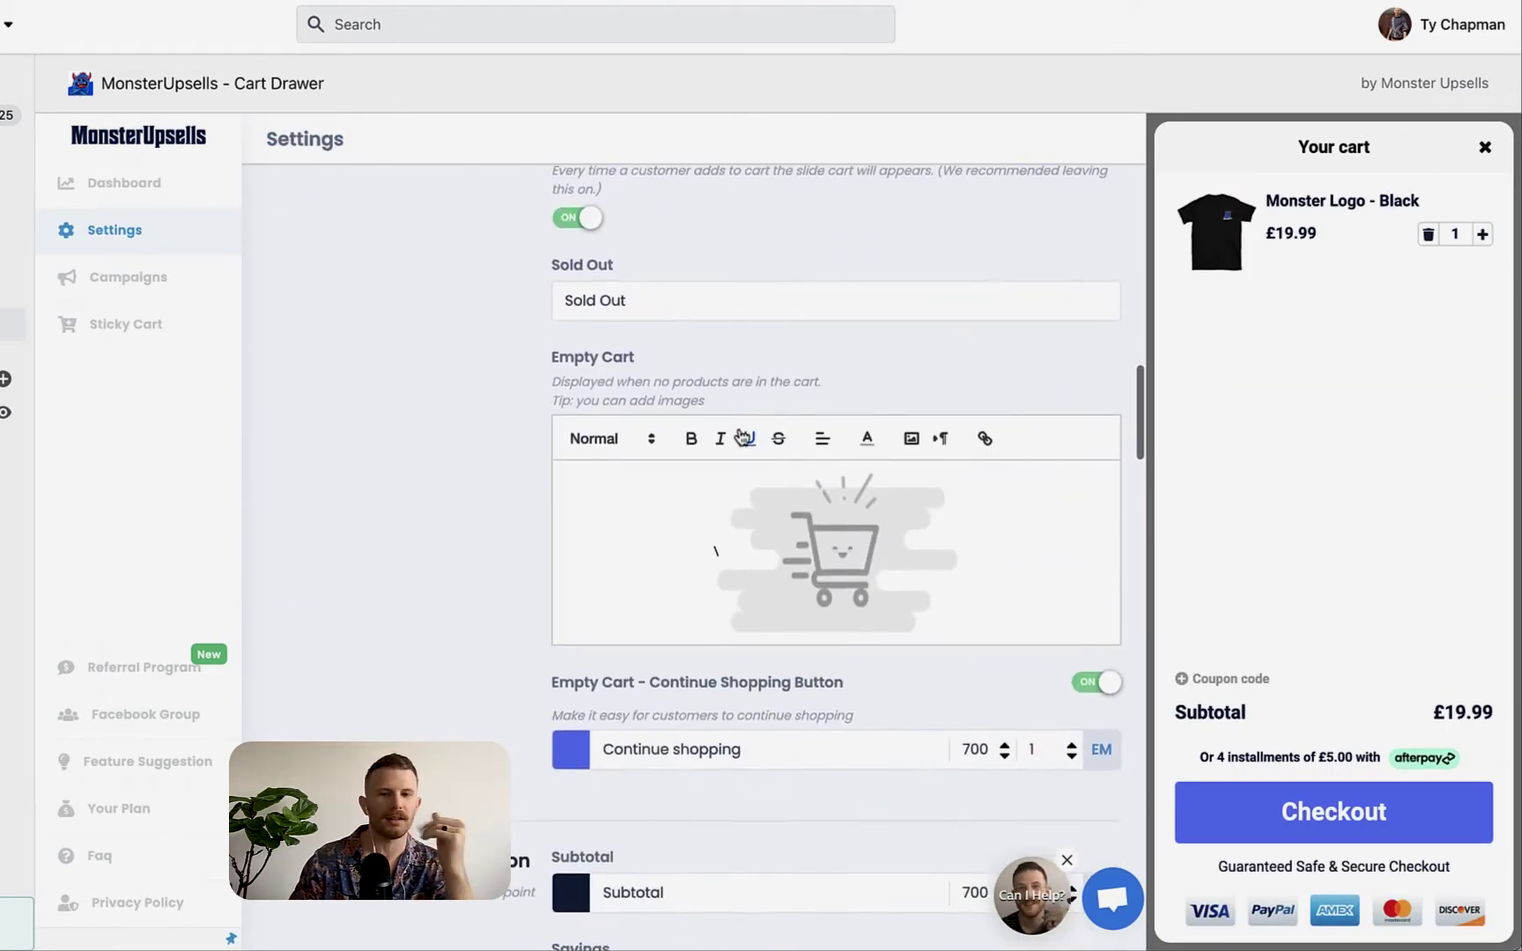
Create a One Tick Upsell campaign named 'test' and tick its £2.99 preview offer
{"action": "left_click", "coordinate": [153, 289]}
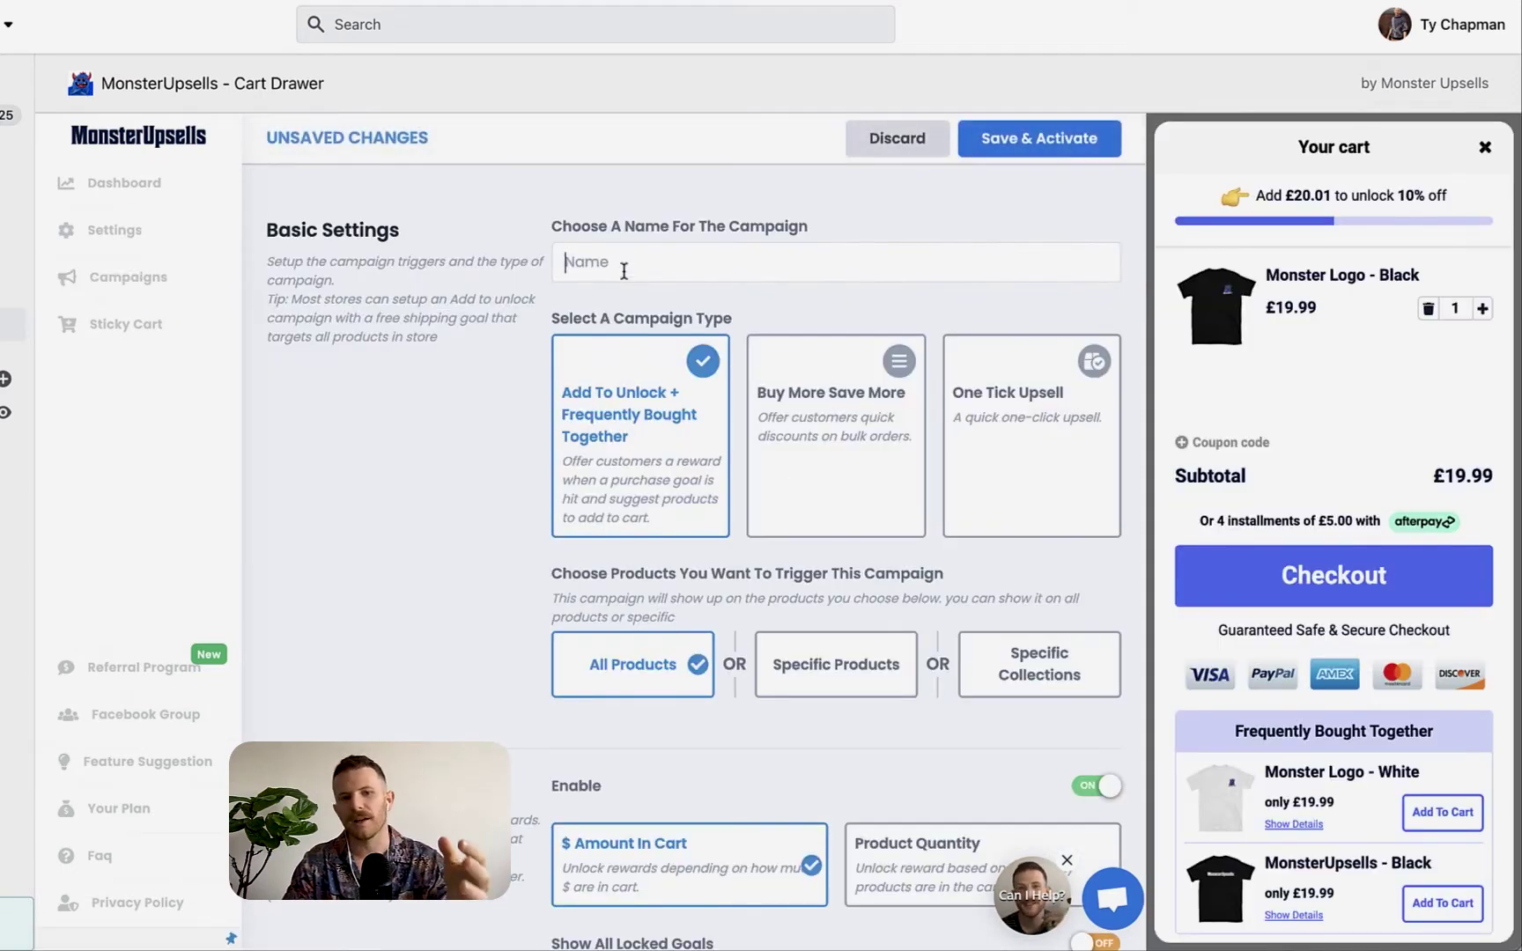
{"action": "left_click", "coordinate": [627, 262]}
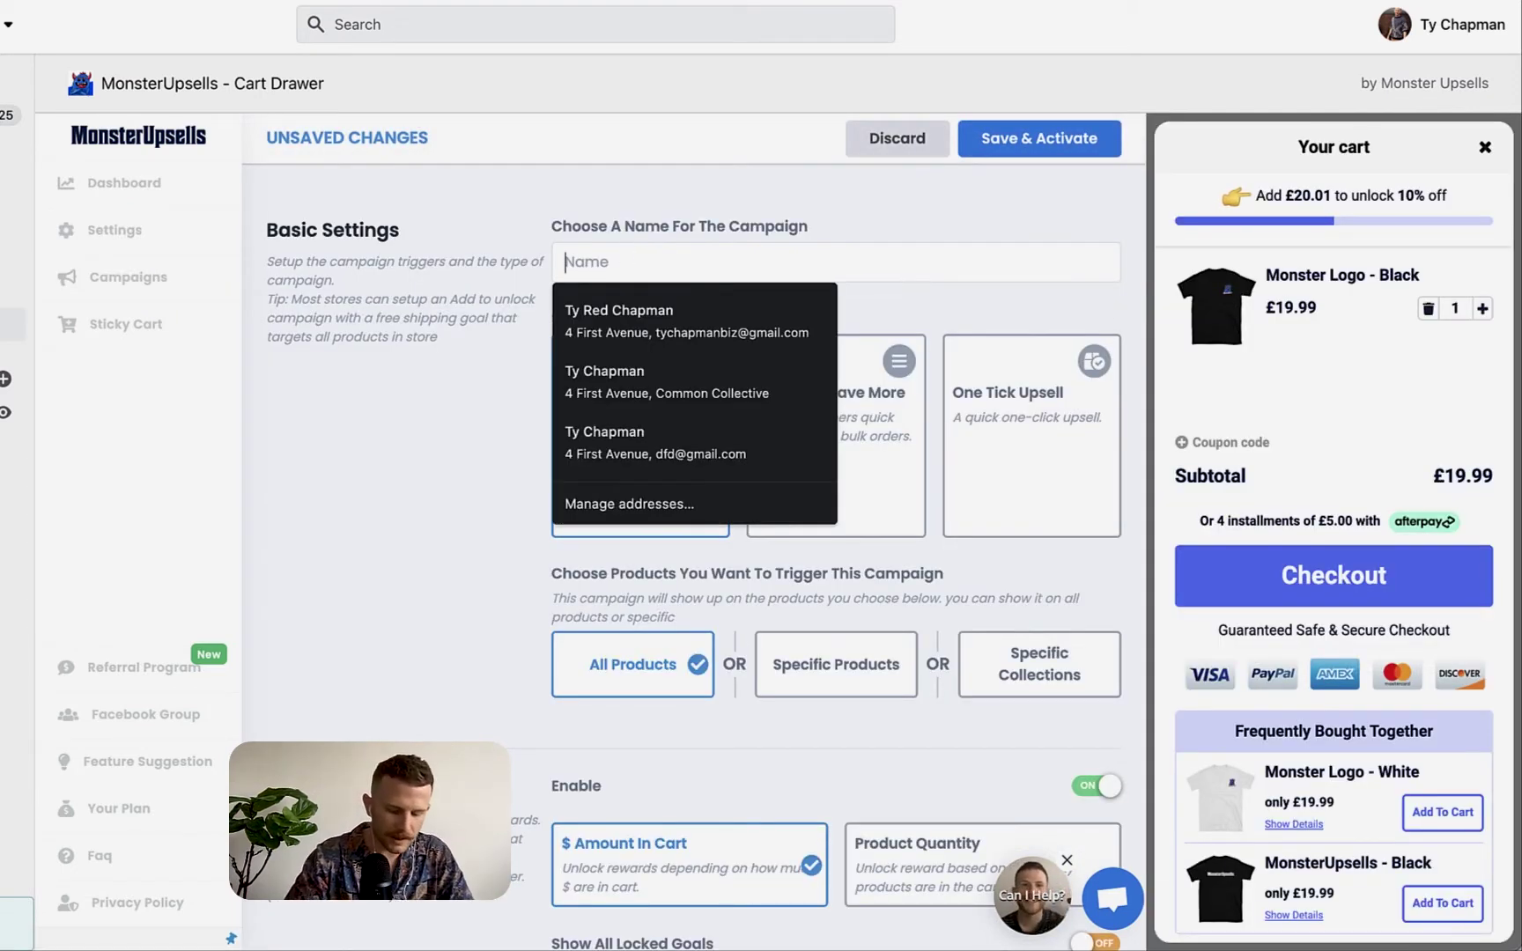
{"action": "type", "text": "test"}
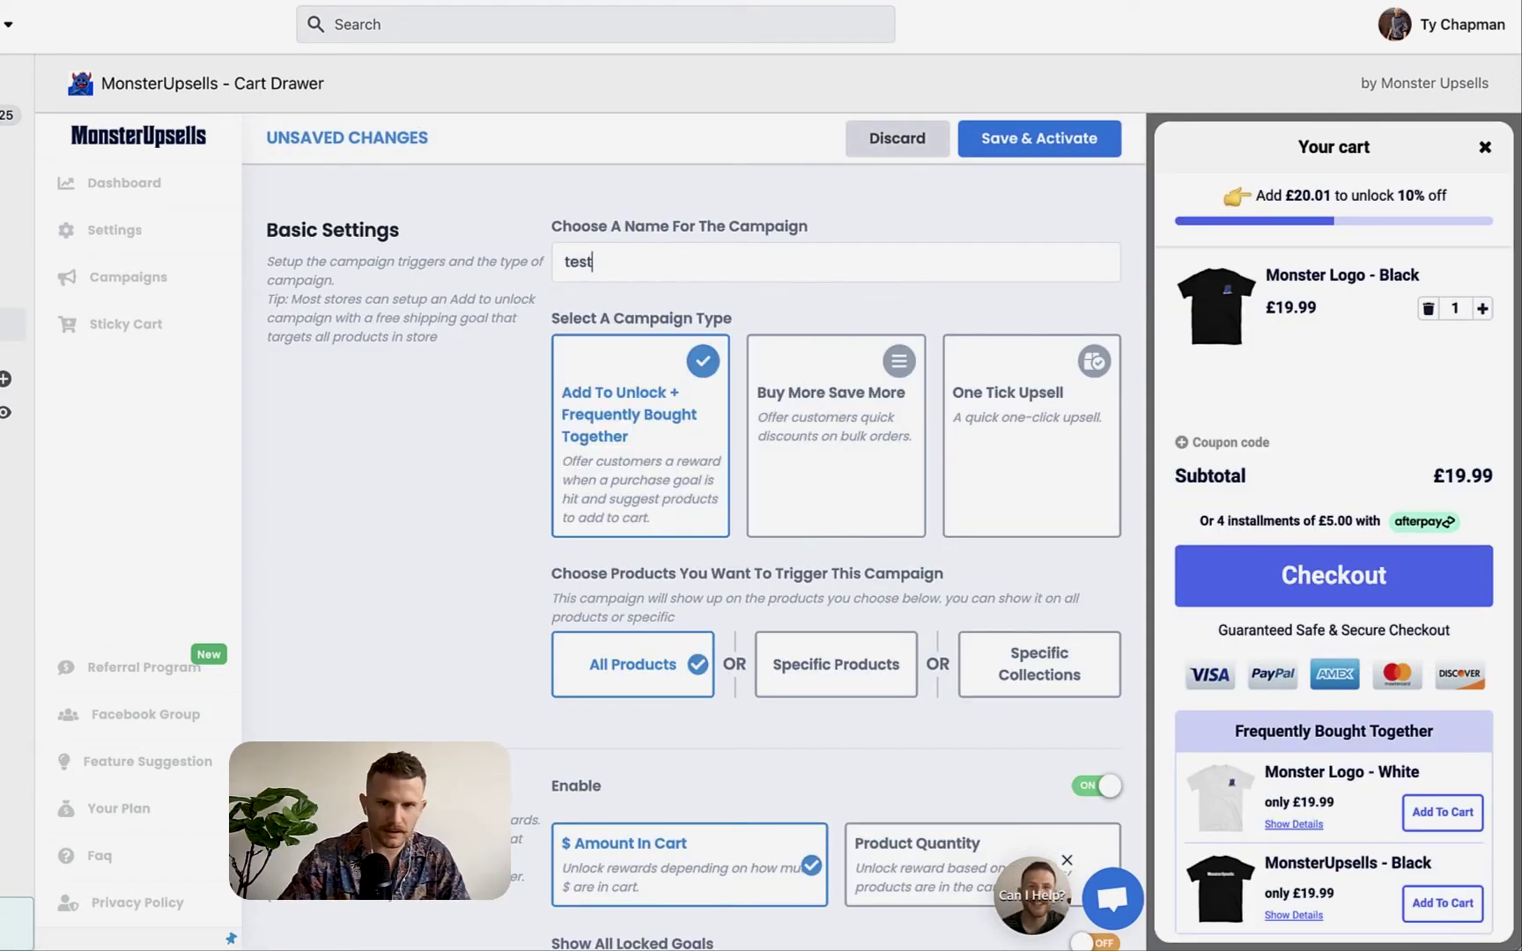
{"action": "left_click", "coordinate": [996, 436]}
{"action": "scroll", "coordinate": [352, 453], "scroll_direction": "down", "scroll_amount": 3}
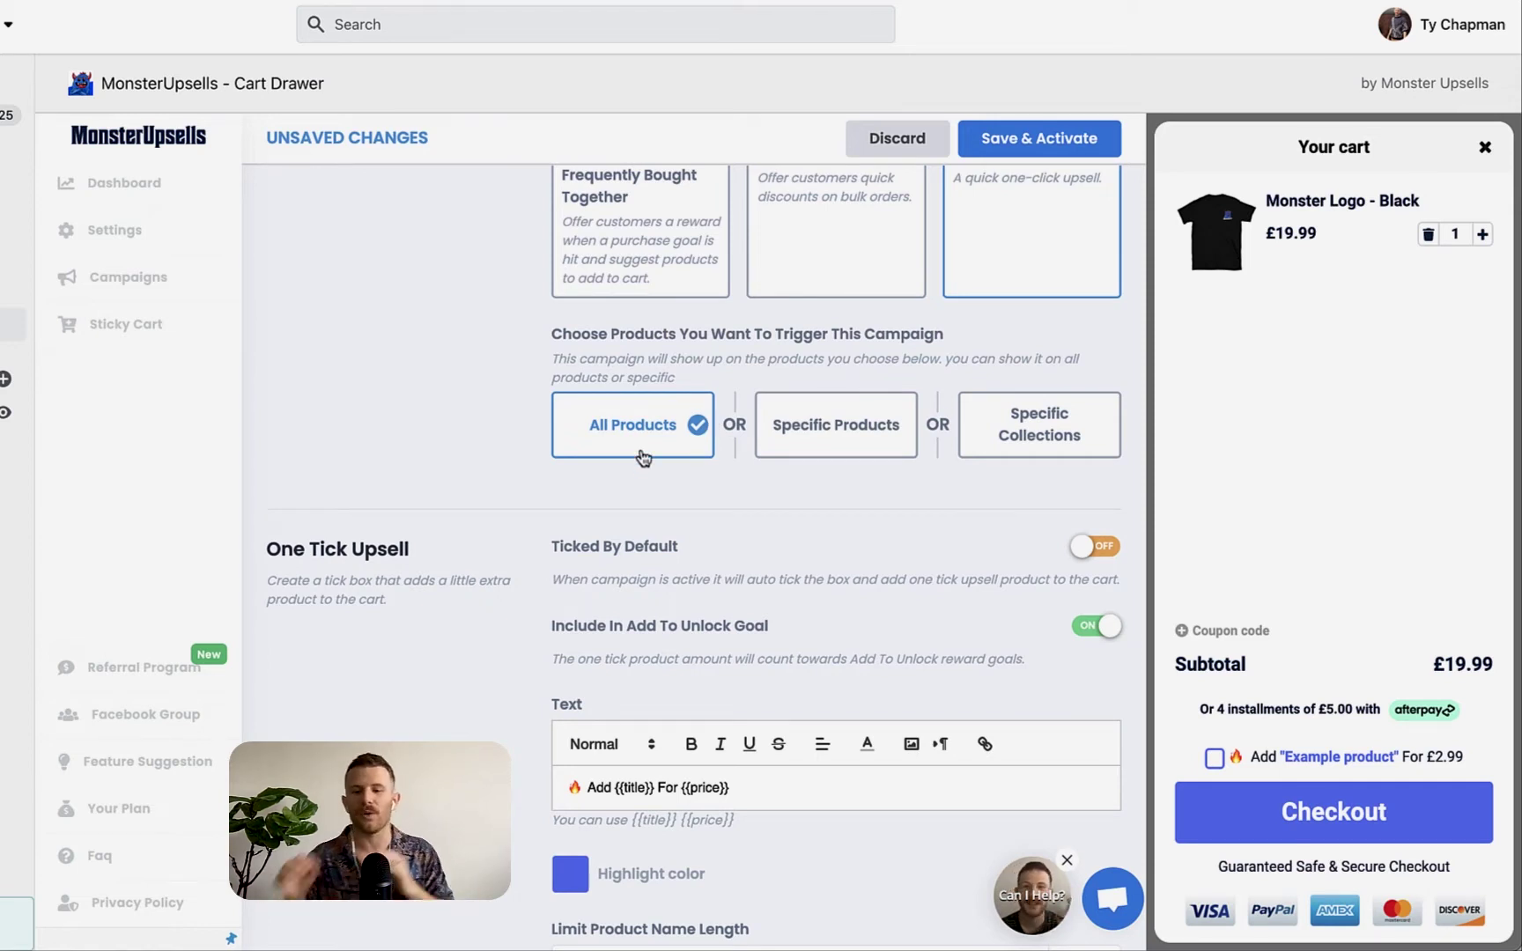
{"action": "left_click", "coordinate": [1212, 758]}
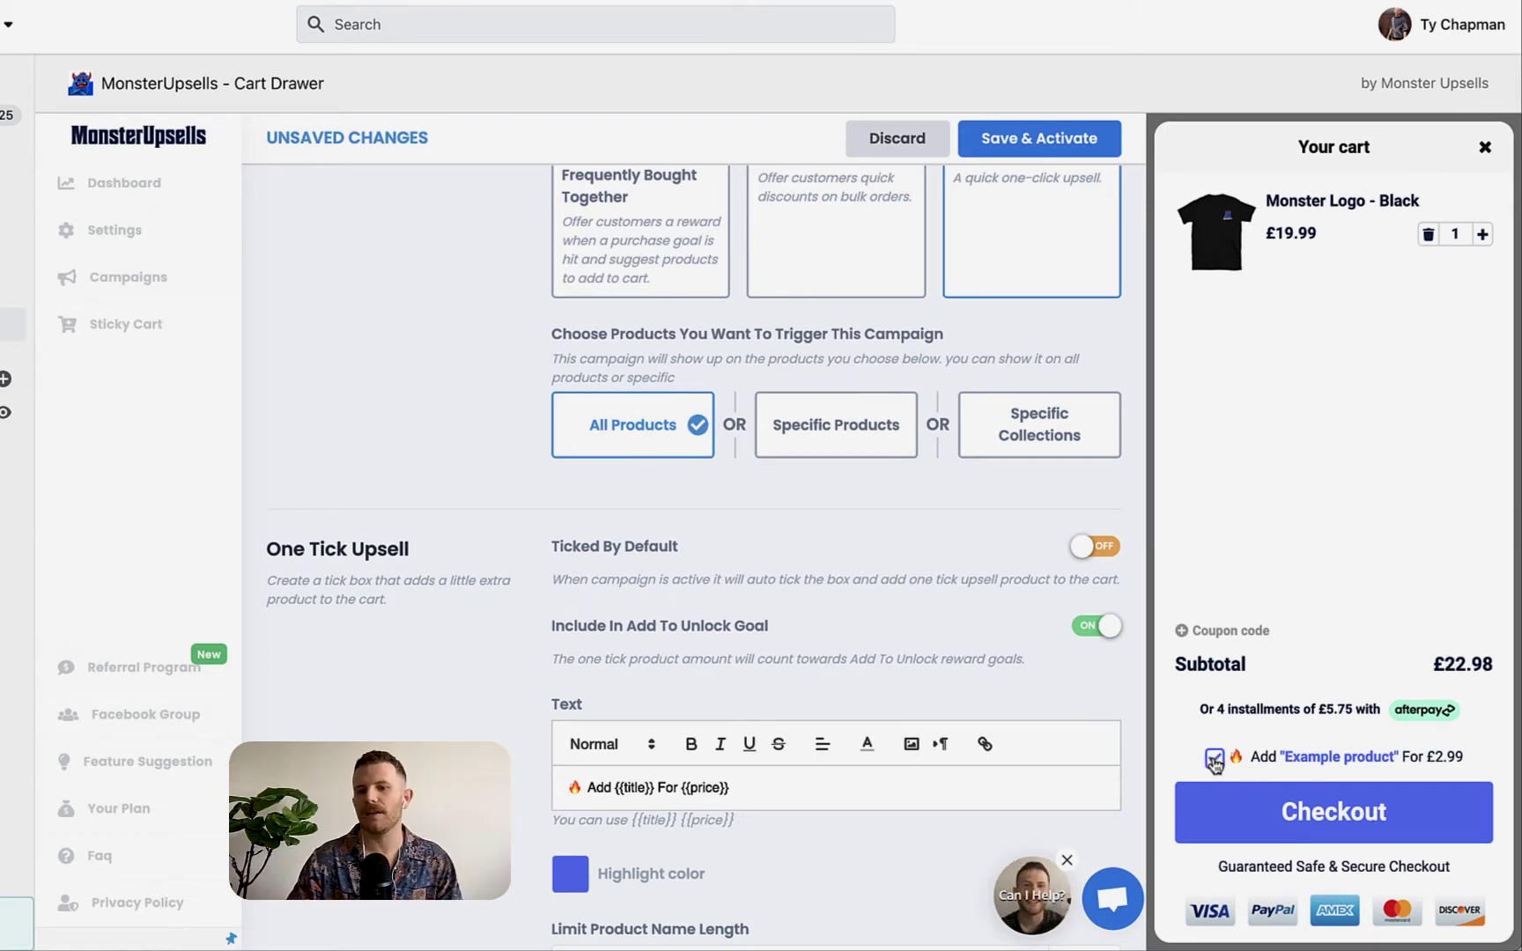
{"action": "scroll", "coordinate": [804, 656], "scroll_direction": "down", "scroll_amount": 5}
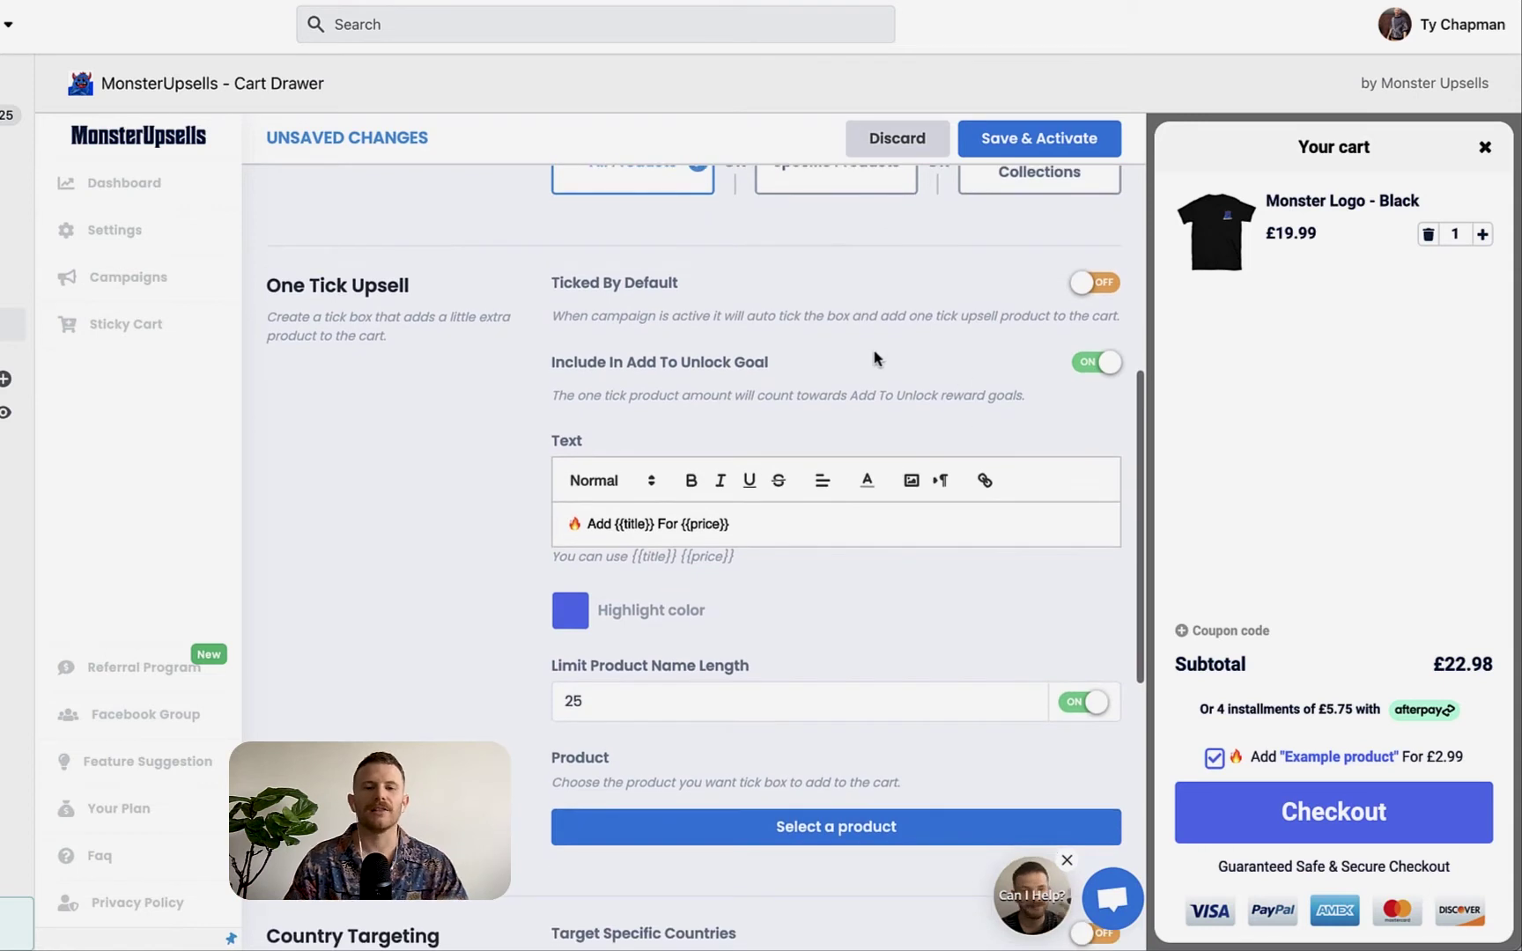
Turn Ticked By Default on and scroll down to the upsell product selection
{"action": "left_click", "coordinate": [1106, 291]}
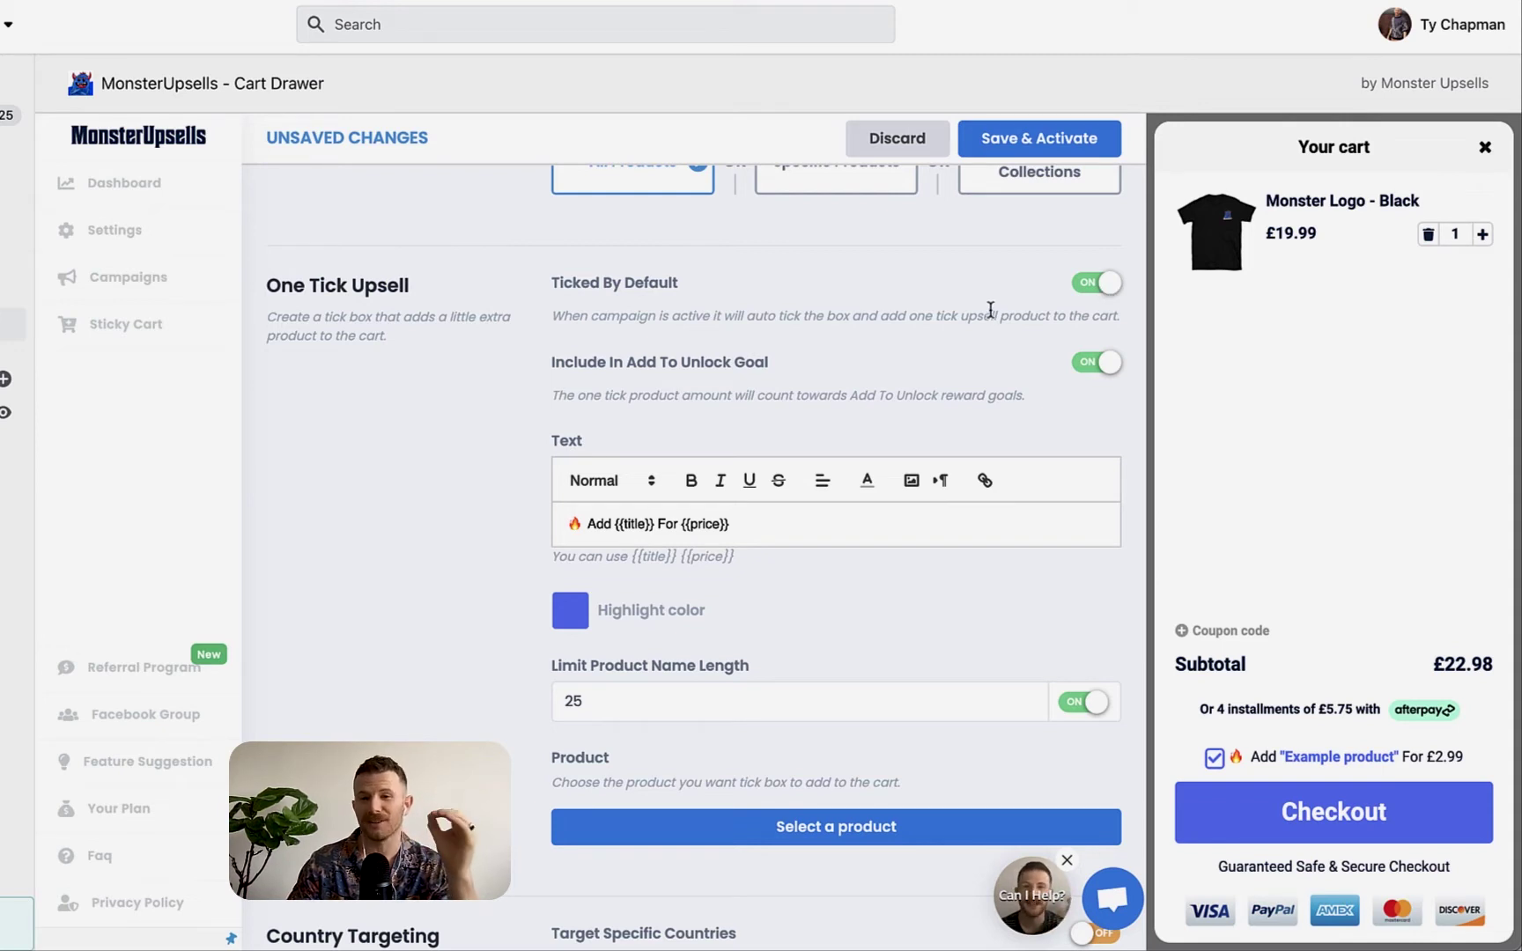
{"action": "scroll", "coordinate": [859, 384], "scroll_direction": "down", "scroll_amount": 2}
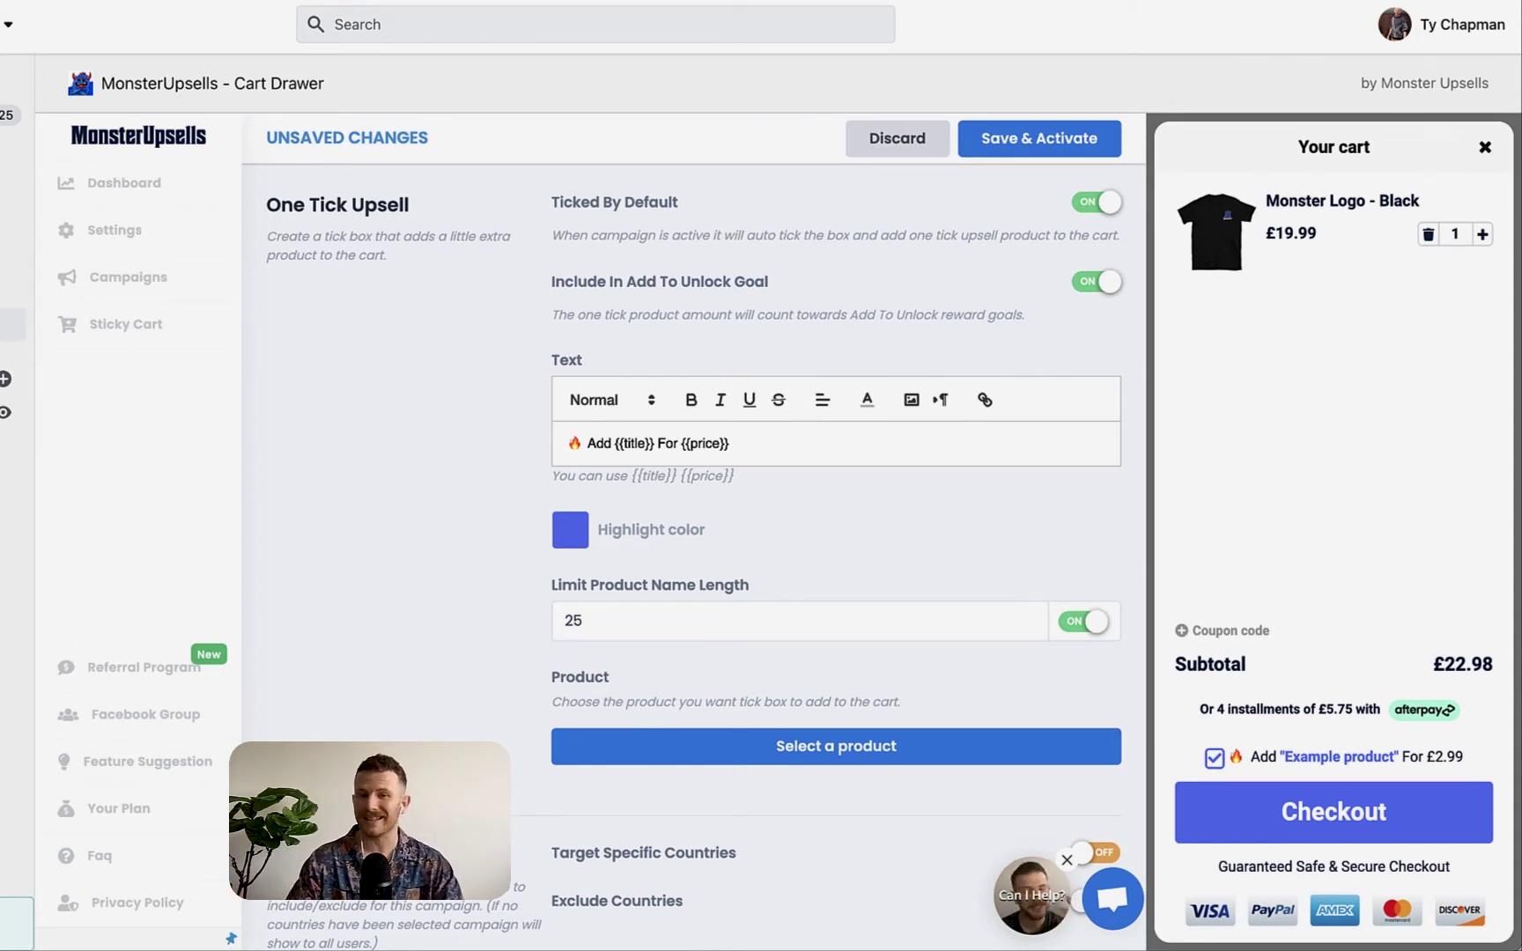
{"action": "scroll", "coordinate": [709, 322], "scroll_direction": "down", "scroll_amount": 2}
{"action": "scroll", "coordinate": [709, 322], "scroll_direction": "up", "scroll_amount": 2}
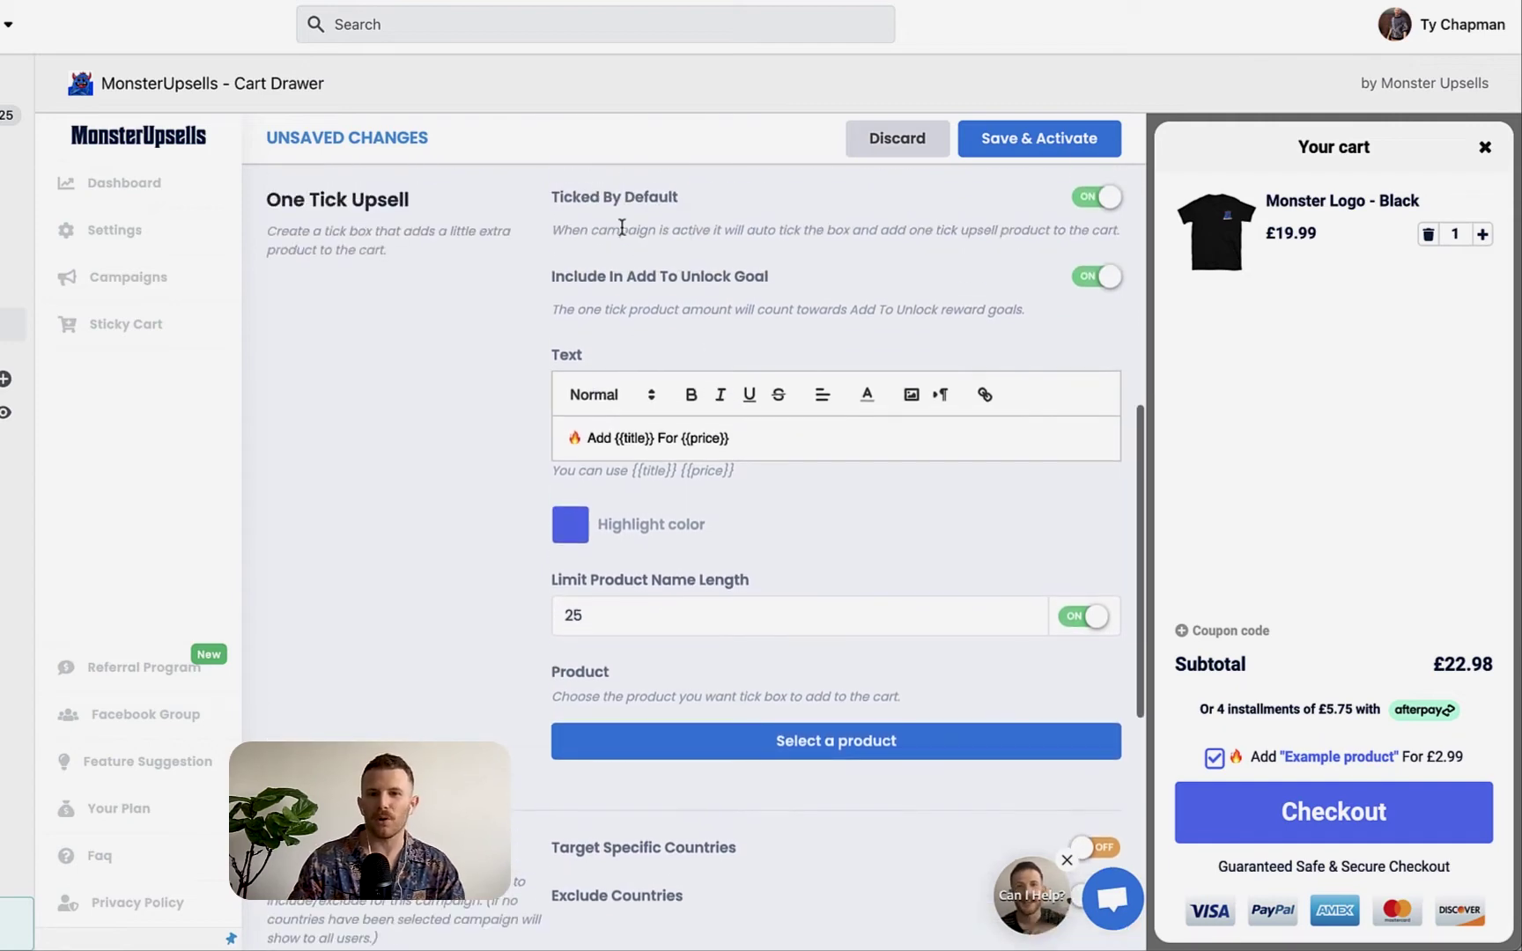
{"action": "scroll", "coordinate": [649, 262], "scroll_direction": "down", "scroll_amount": 2}
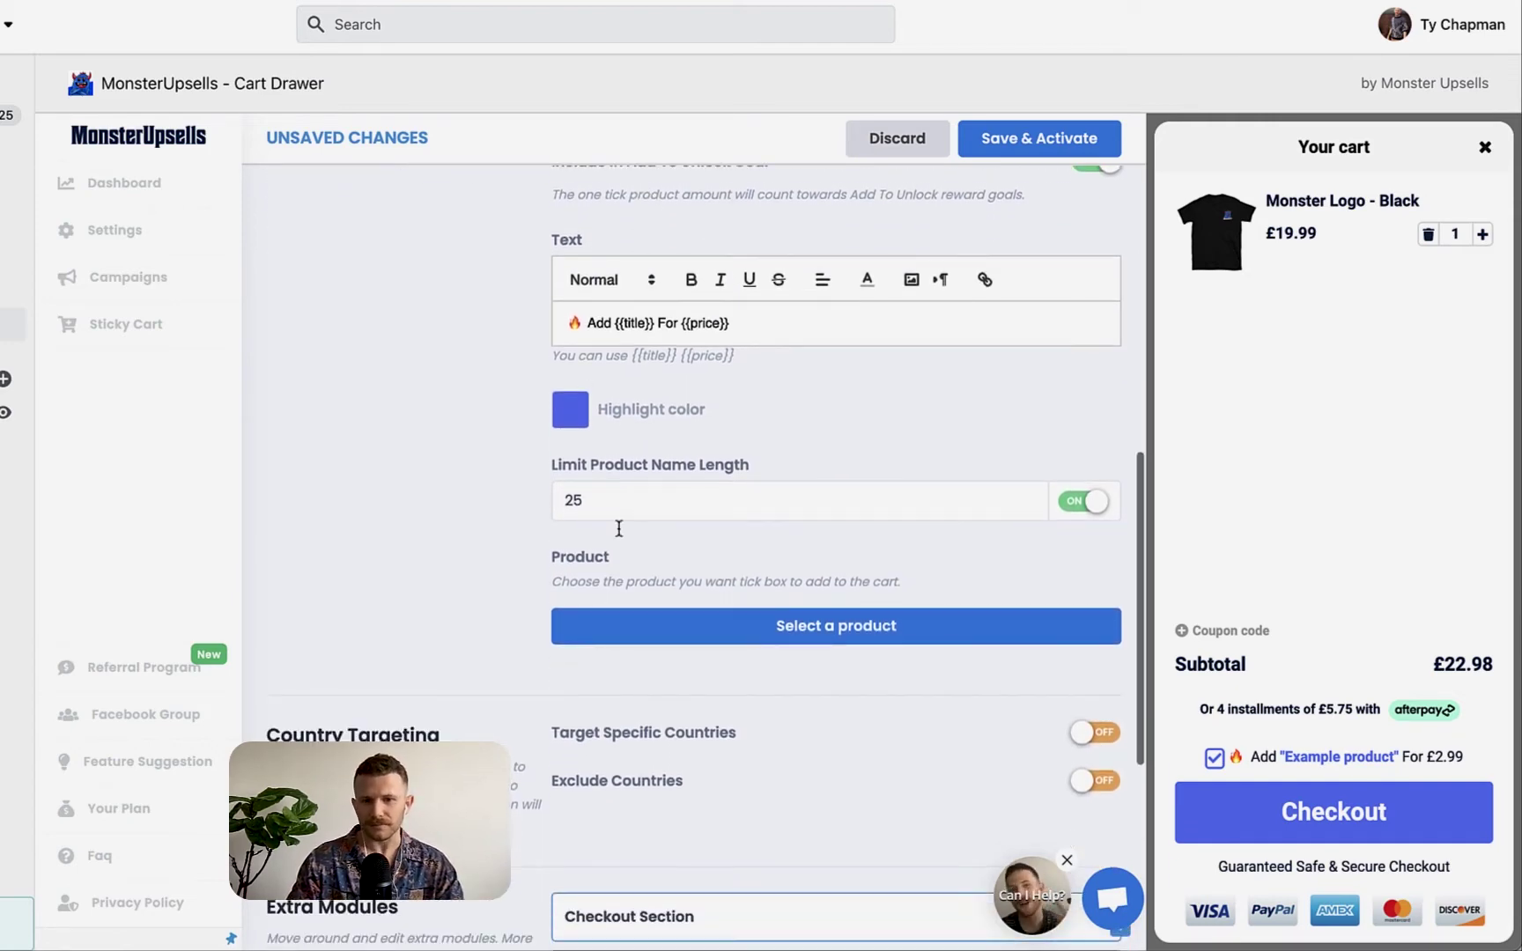
{"action": "scroll", "coordinate": [492, 475], "scroll_direction": "down", "scroll_amount": 2}
Add Priority Processing as the one-tick product and view it in the cart preview
{"action": "left_click", "coordinate": [886, 544]}
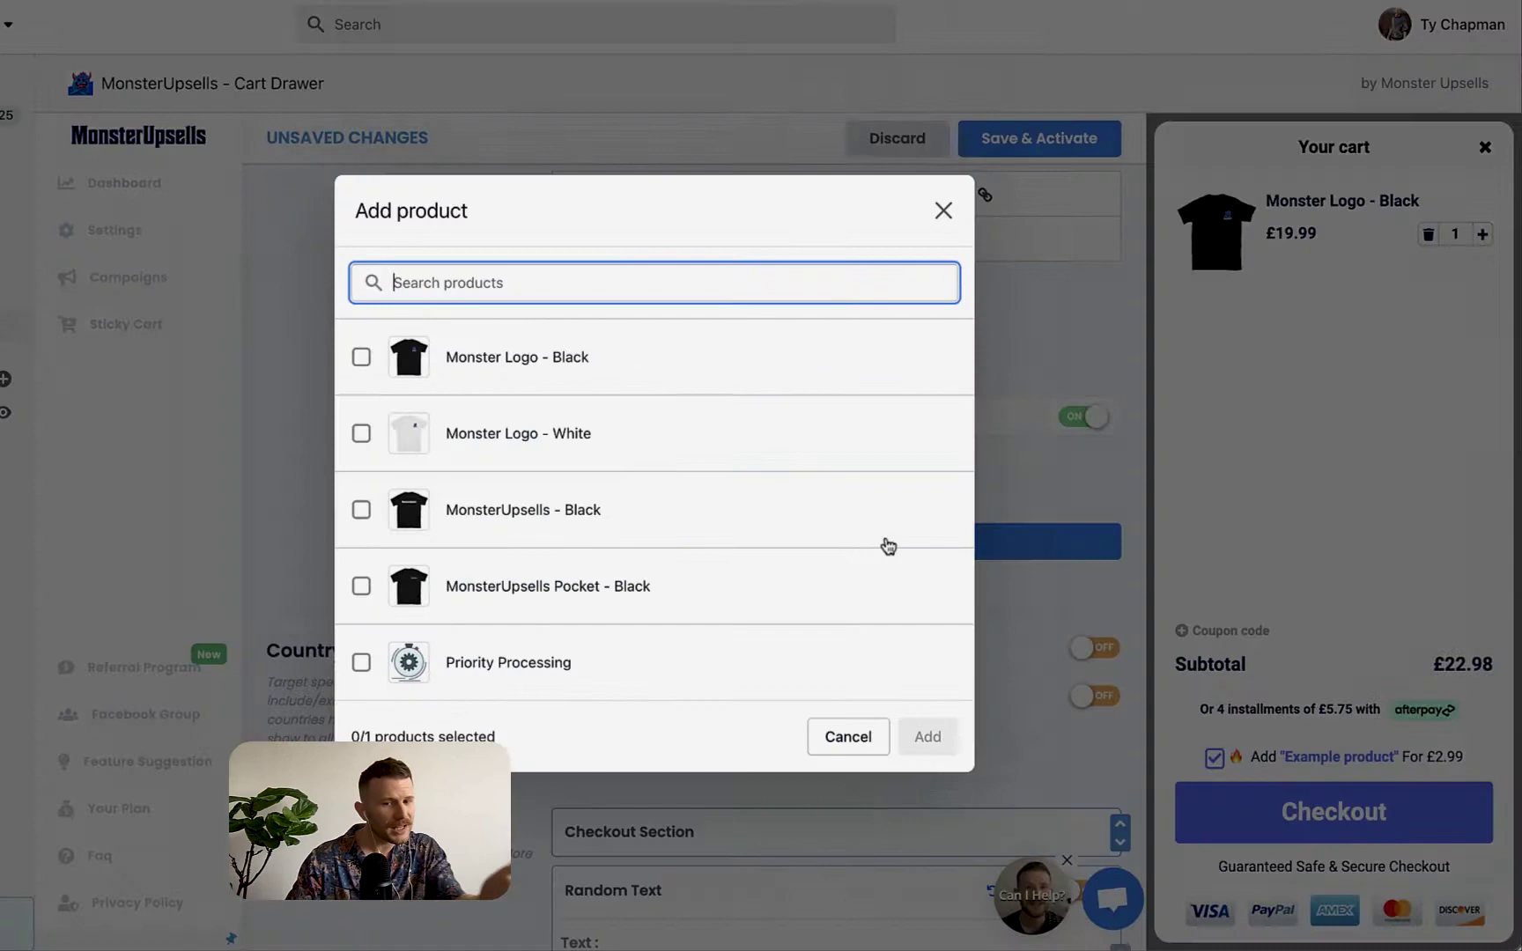
{"action": "left_click", "coordinate": [481, 671]}
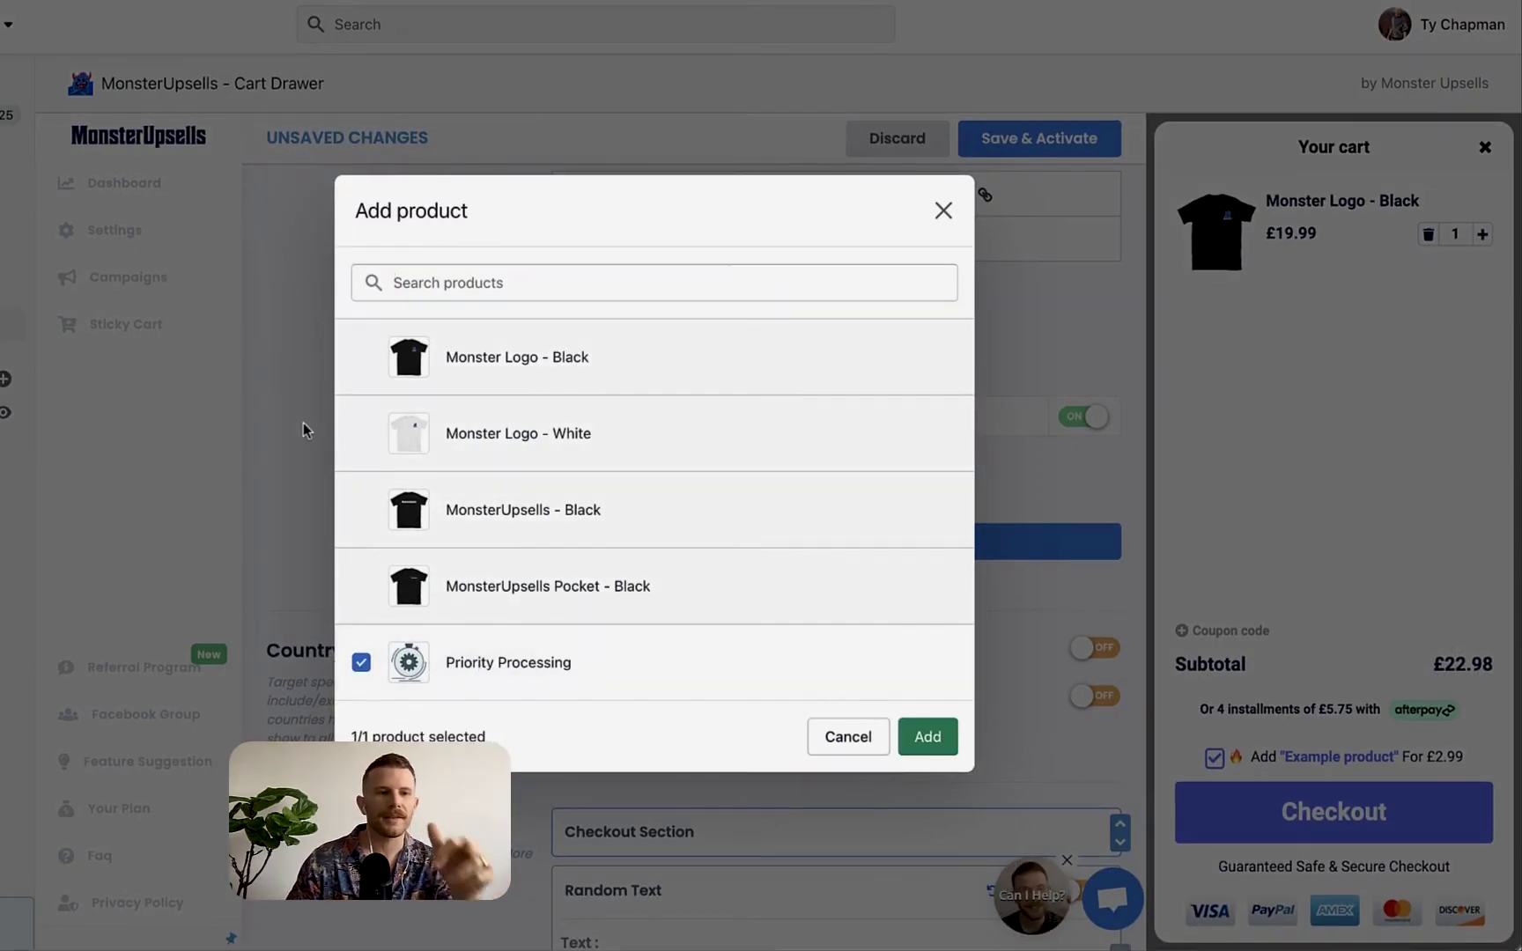
{"action": "left_click", "coordinate": [941, 739]}
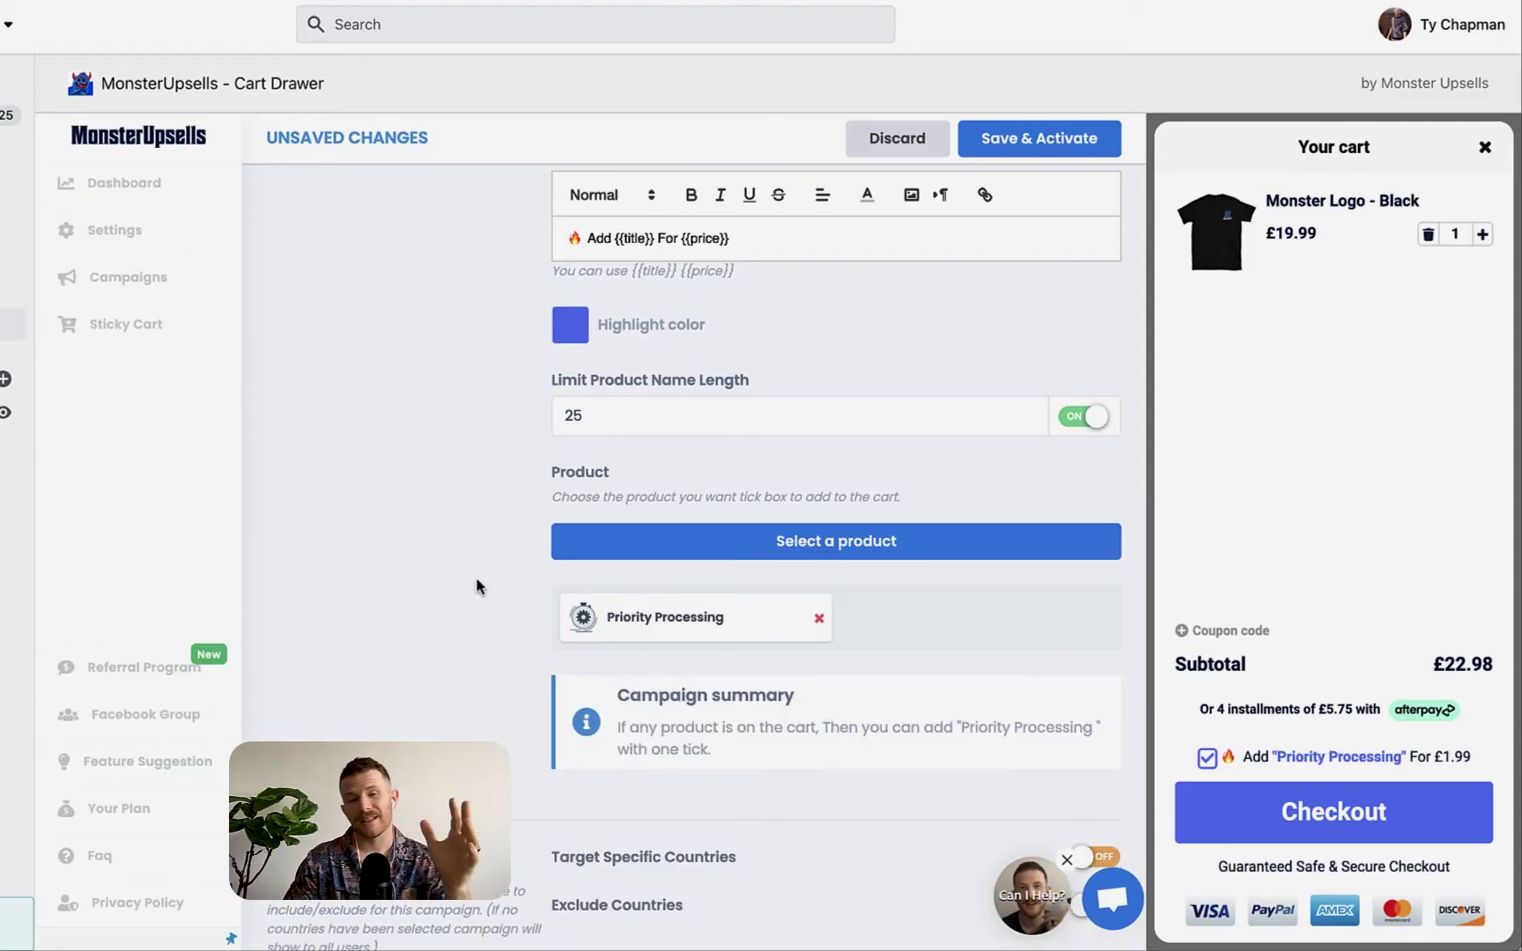
{"action": "left_click", "coordinate": [1339, 763]}
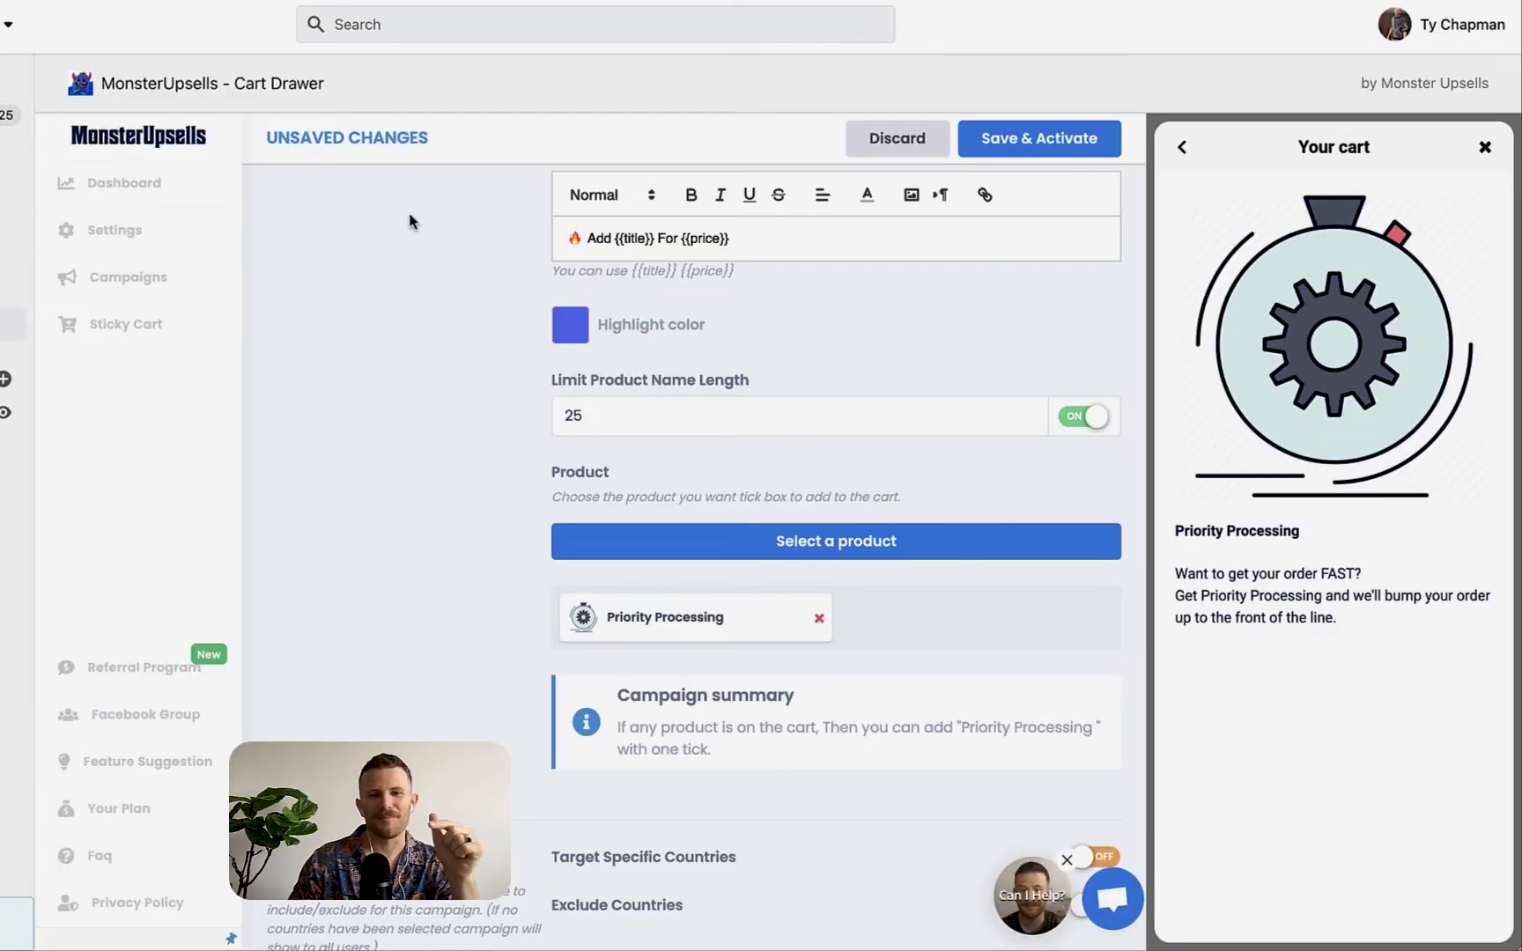
{"action": "scroll", "coordinate": [463, 385], "scroll_direction": "down", "scroll_amount": 1}
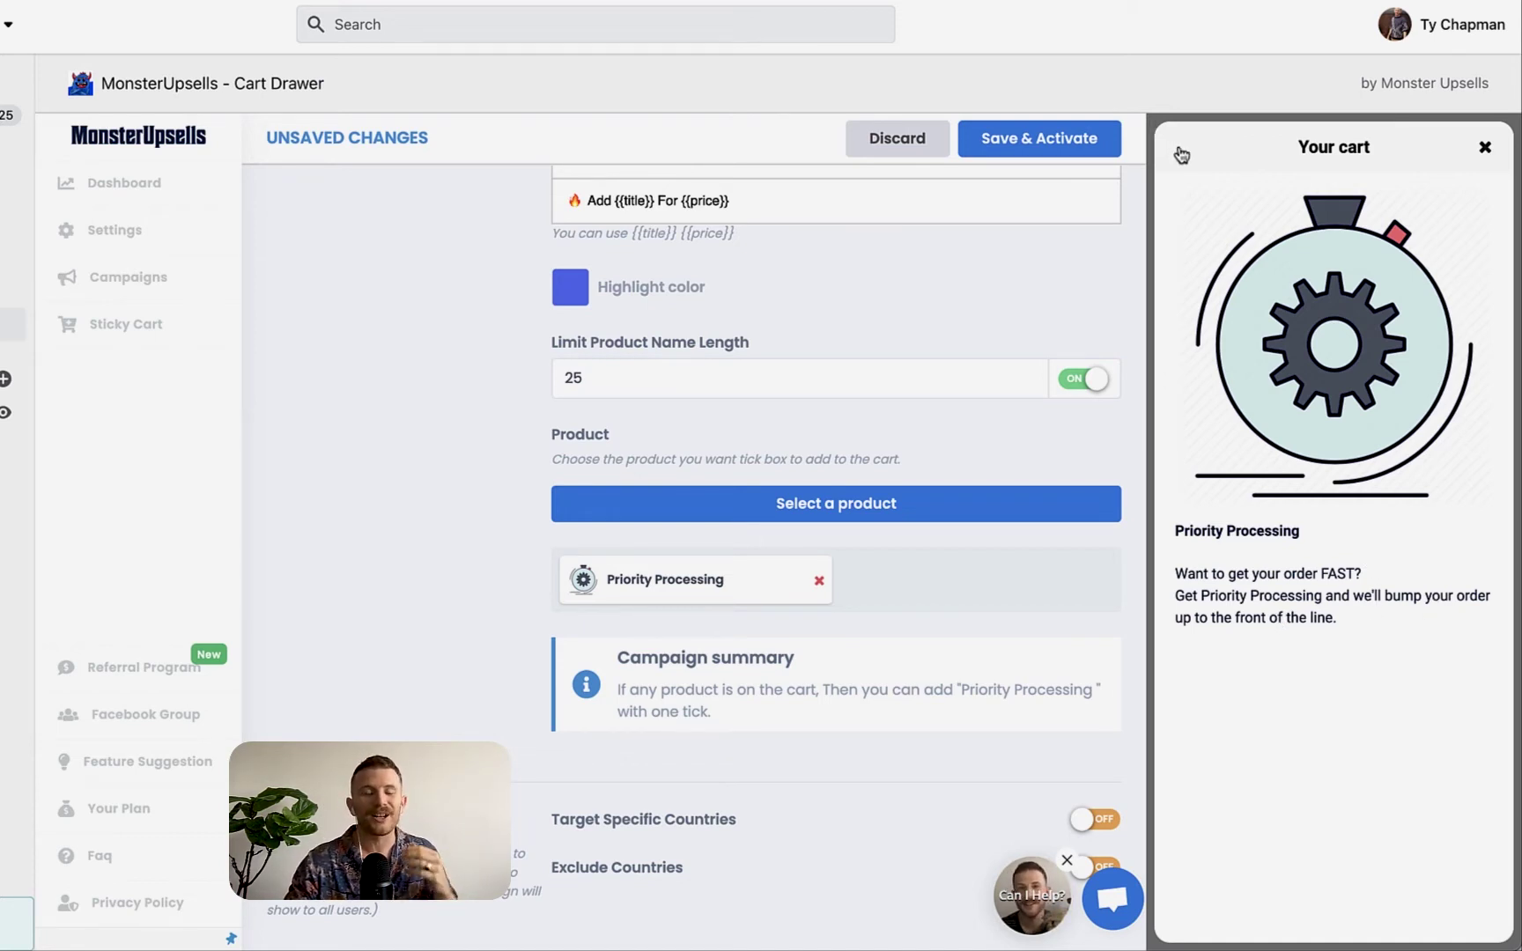
Bring the cart preview back to the cart list, with Priority Processing ticked at £1.99
{"action": "left_click", "coordinate": [1180, 152]}
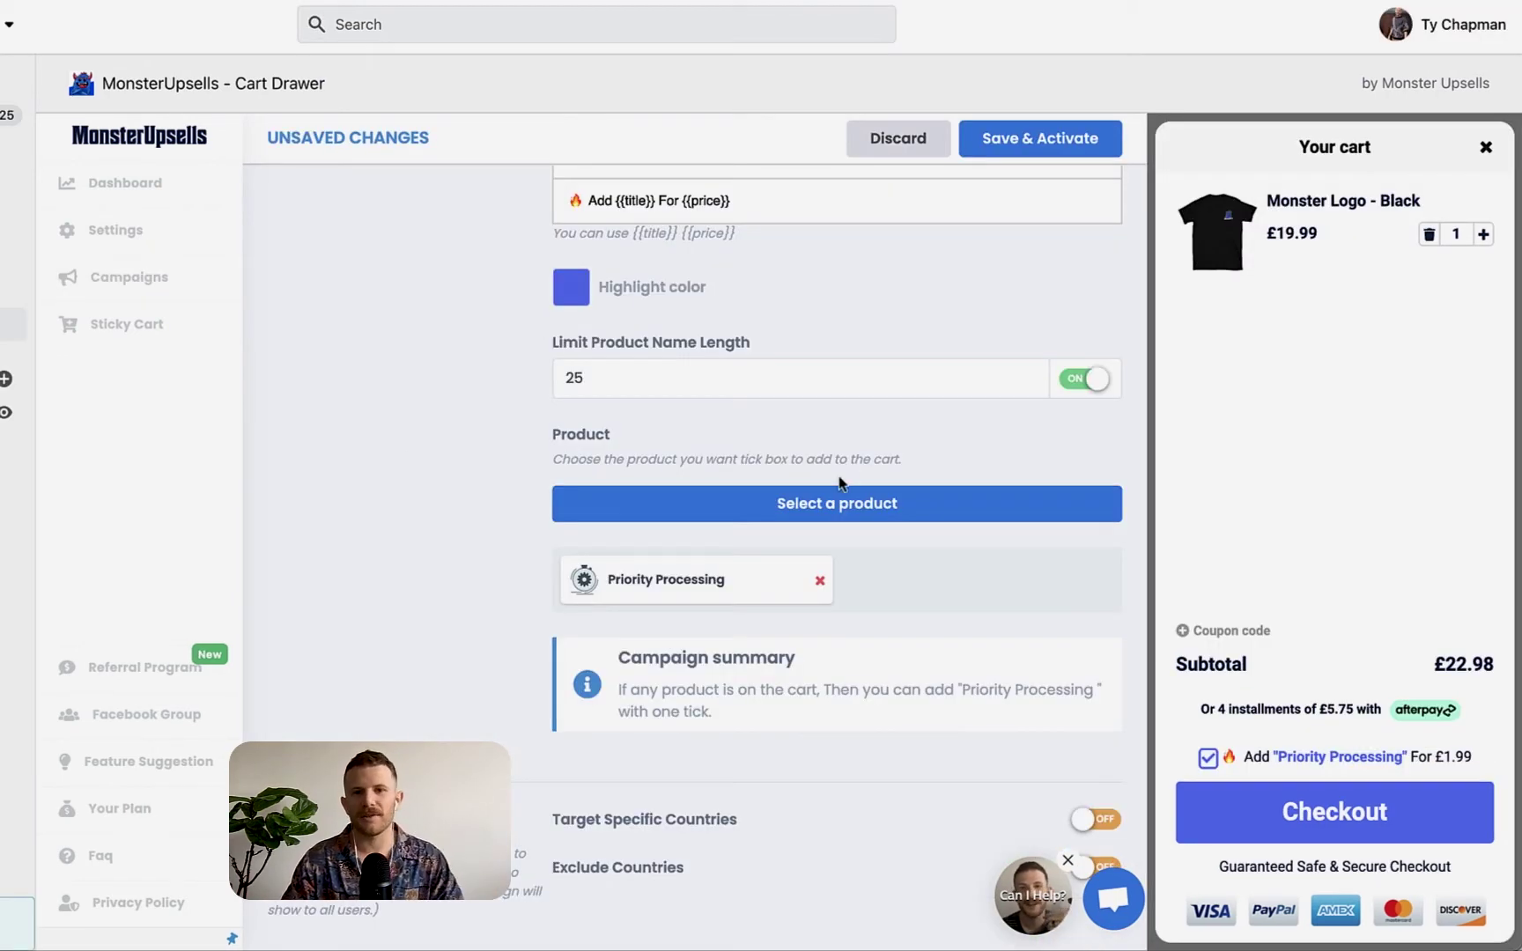
Save and activate the 'test' One Tick Upsell campaign
{"action": "scroll", "coordinate": [440, 462], "scroll_direction": "down", "scroll_amount": 5}
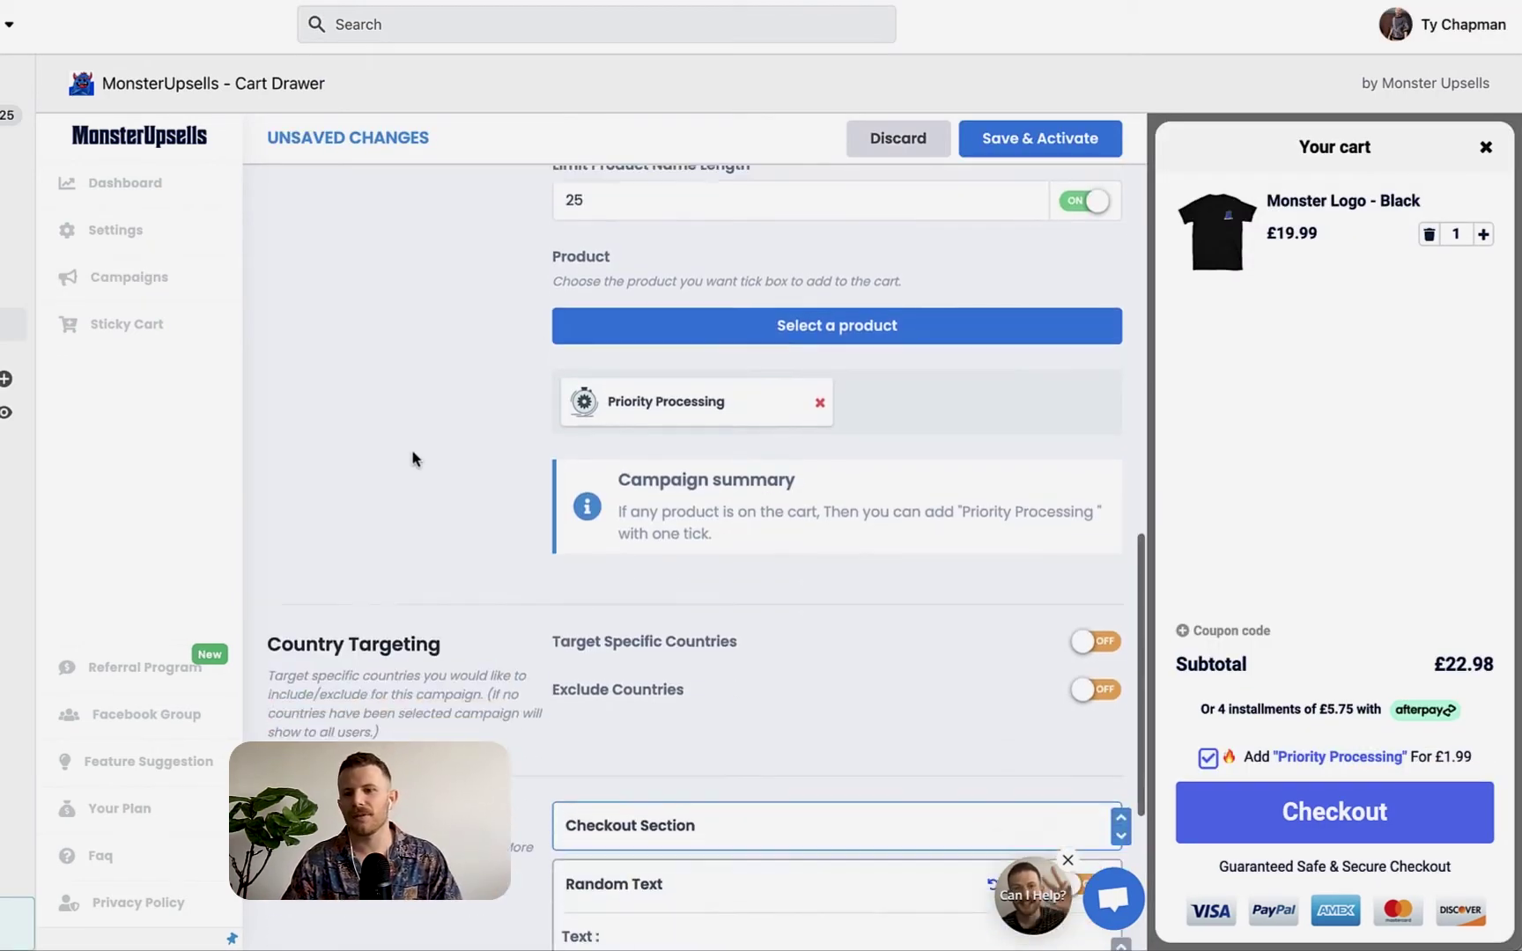
{"action": "scroll", "coordinate": [441, 465], "scroll_direction": "up", "scroll_amount": 8}
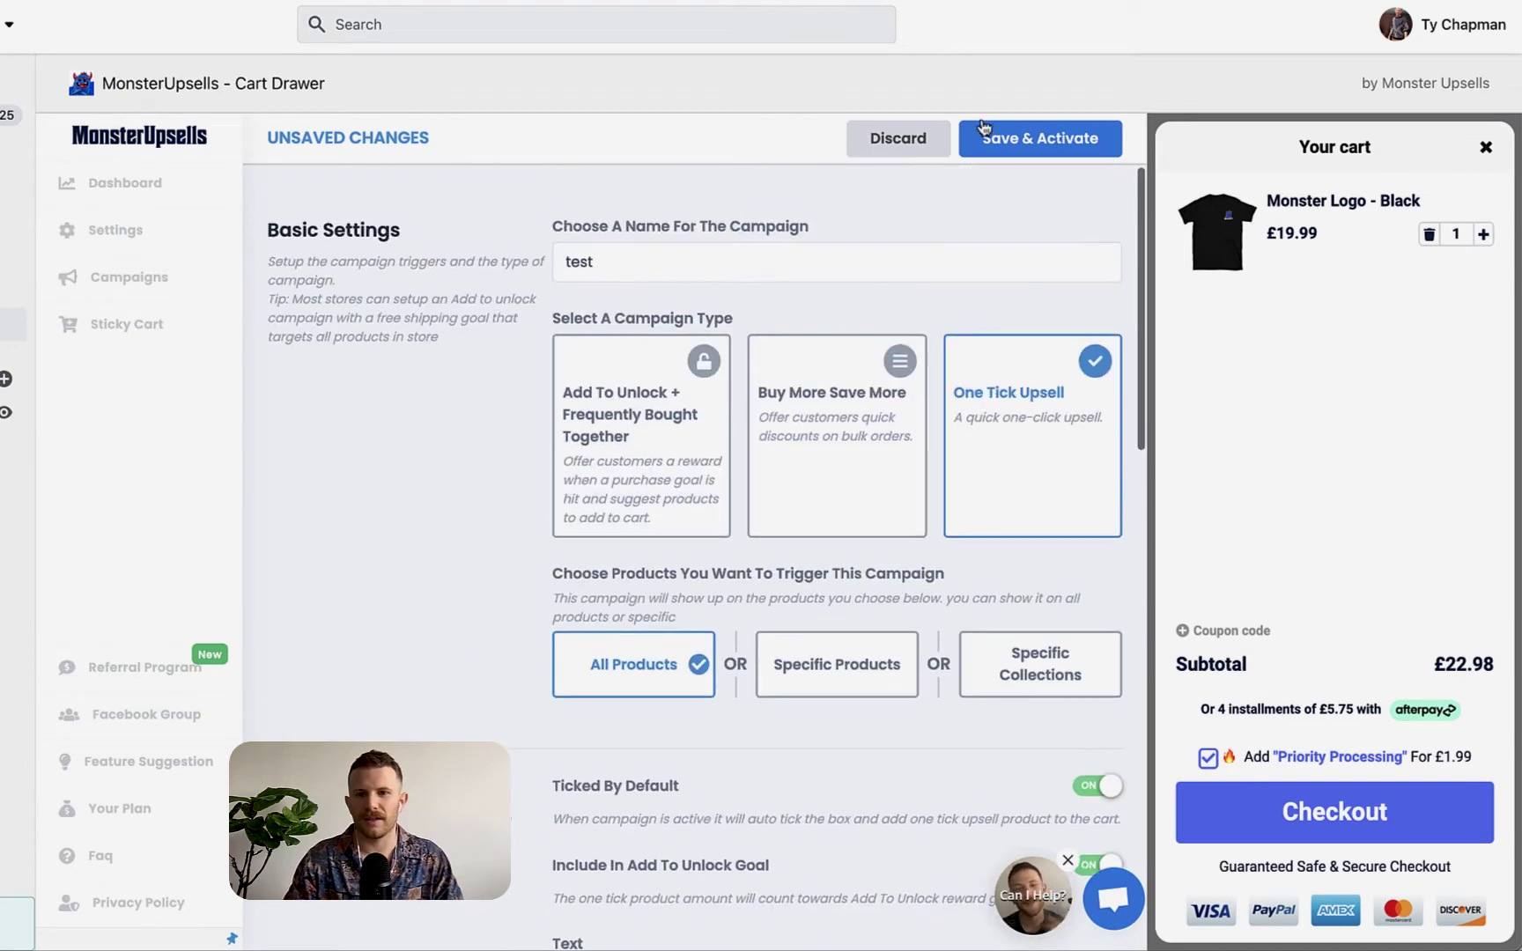
{"action": "left_click", "coordinate": [1054, 145]}
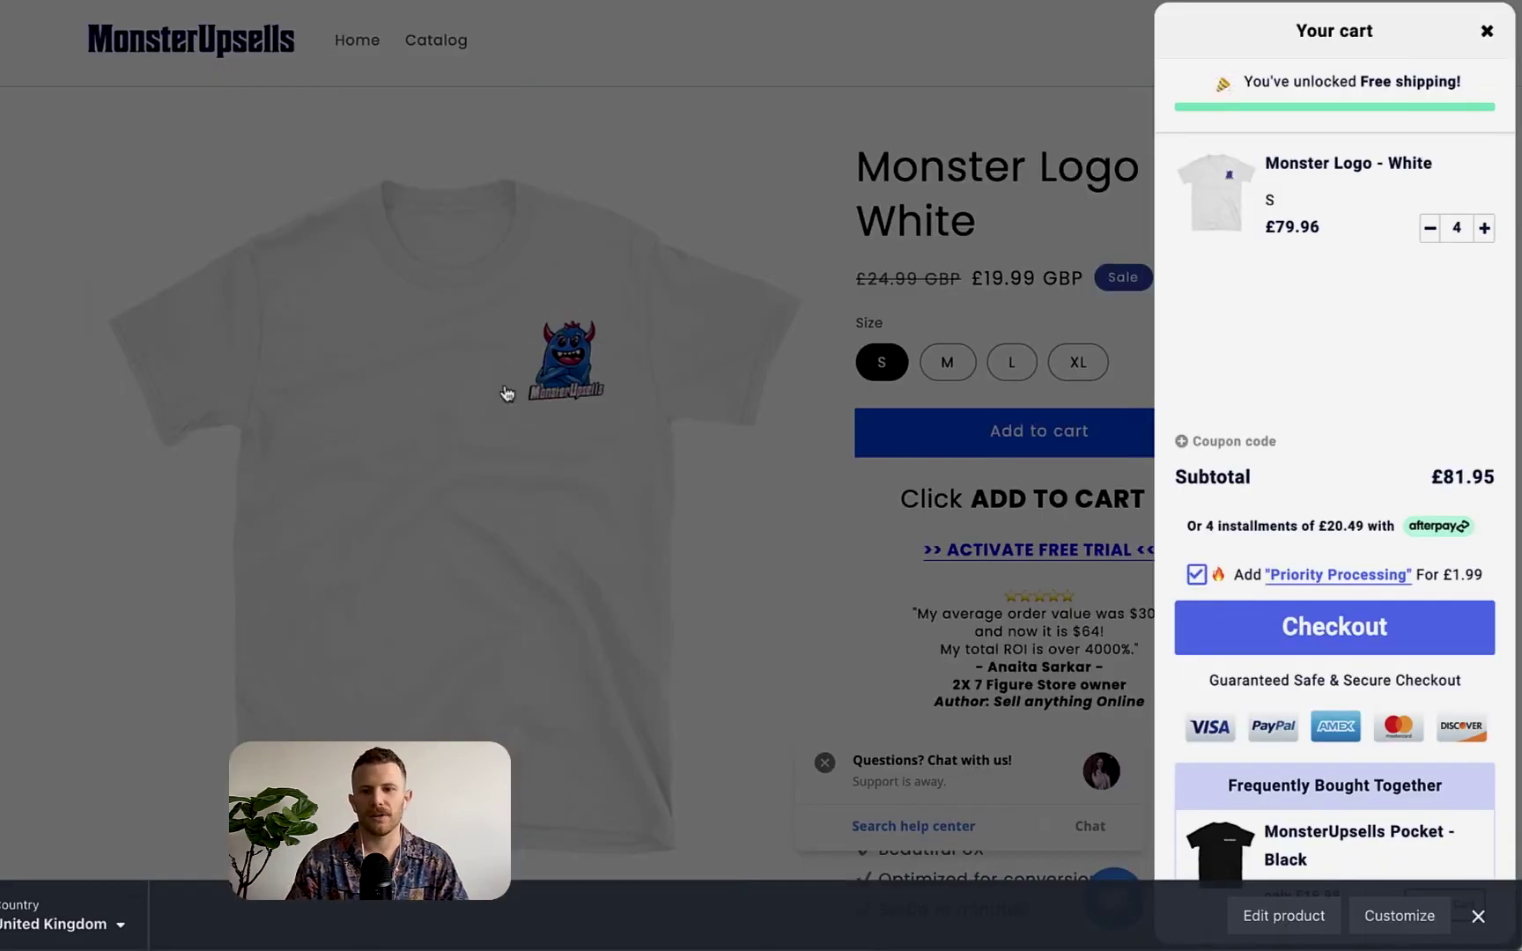
Close the open cart drawer and add the size S Monster Logo - White T-shirt to the cart
{"action": "left_click", "coordinate": [506, 393]}
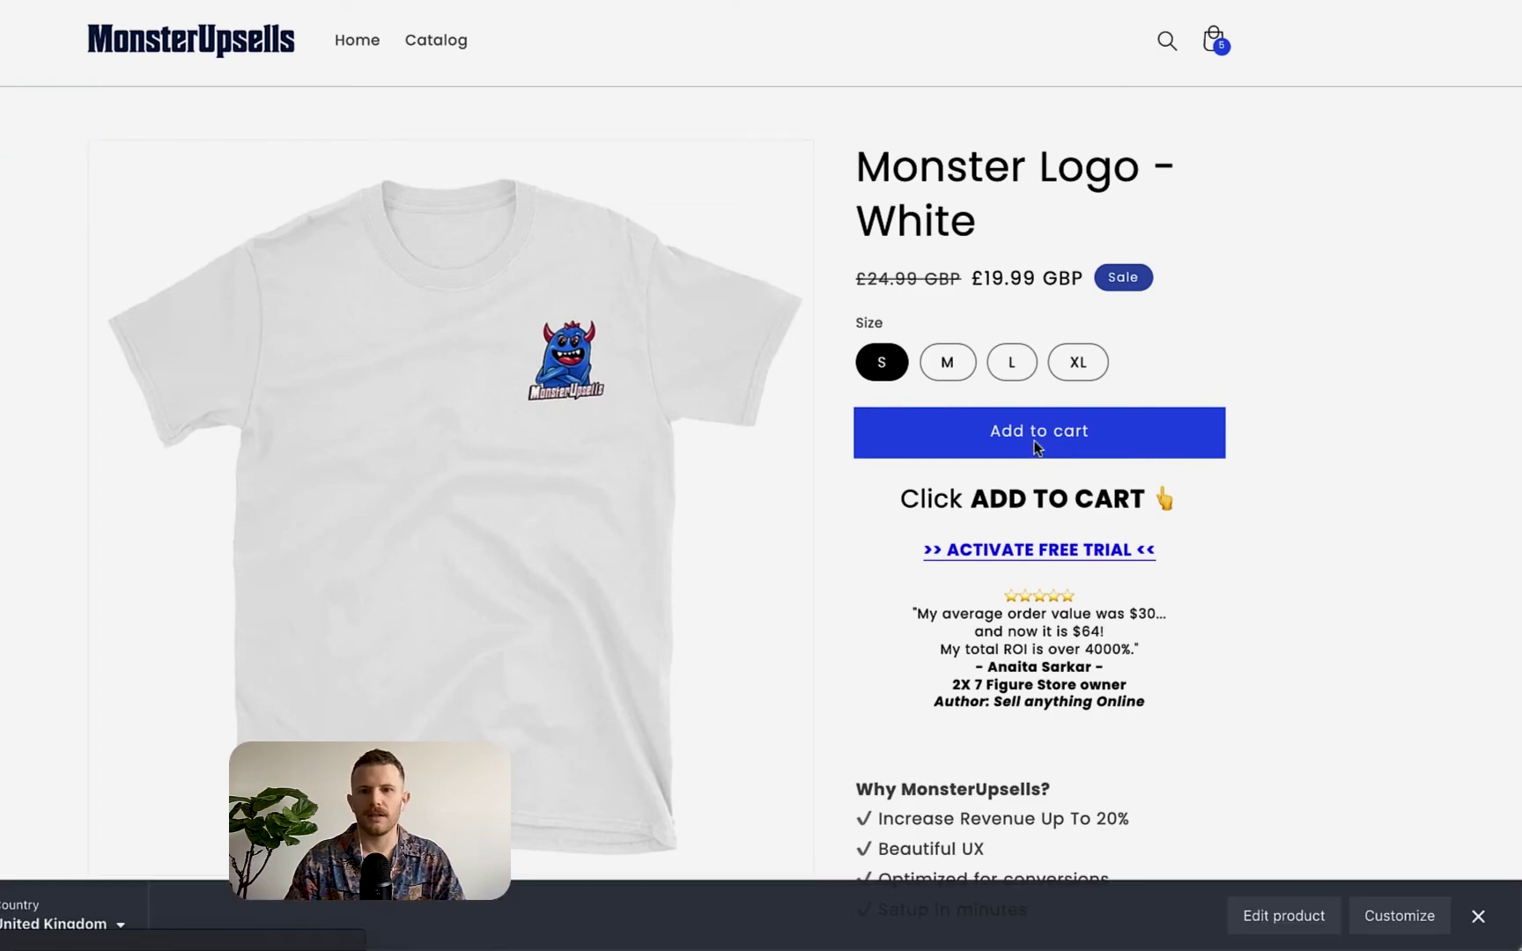
{"action": "left_click", "coordinate": [1034, 440]}
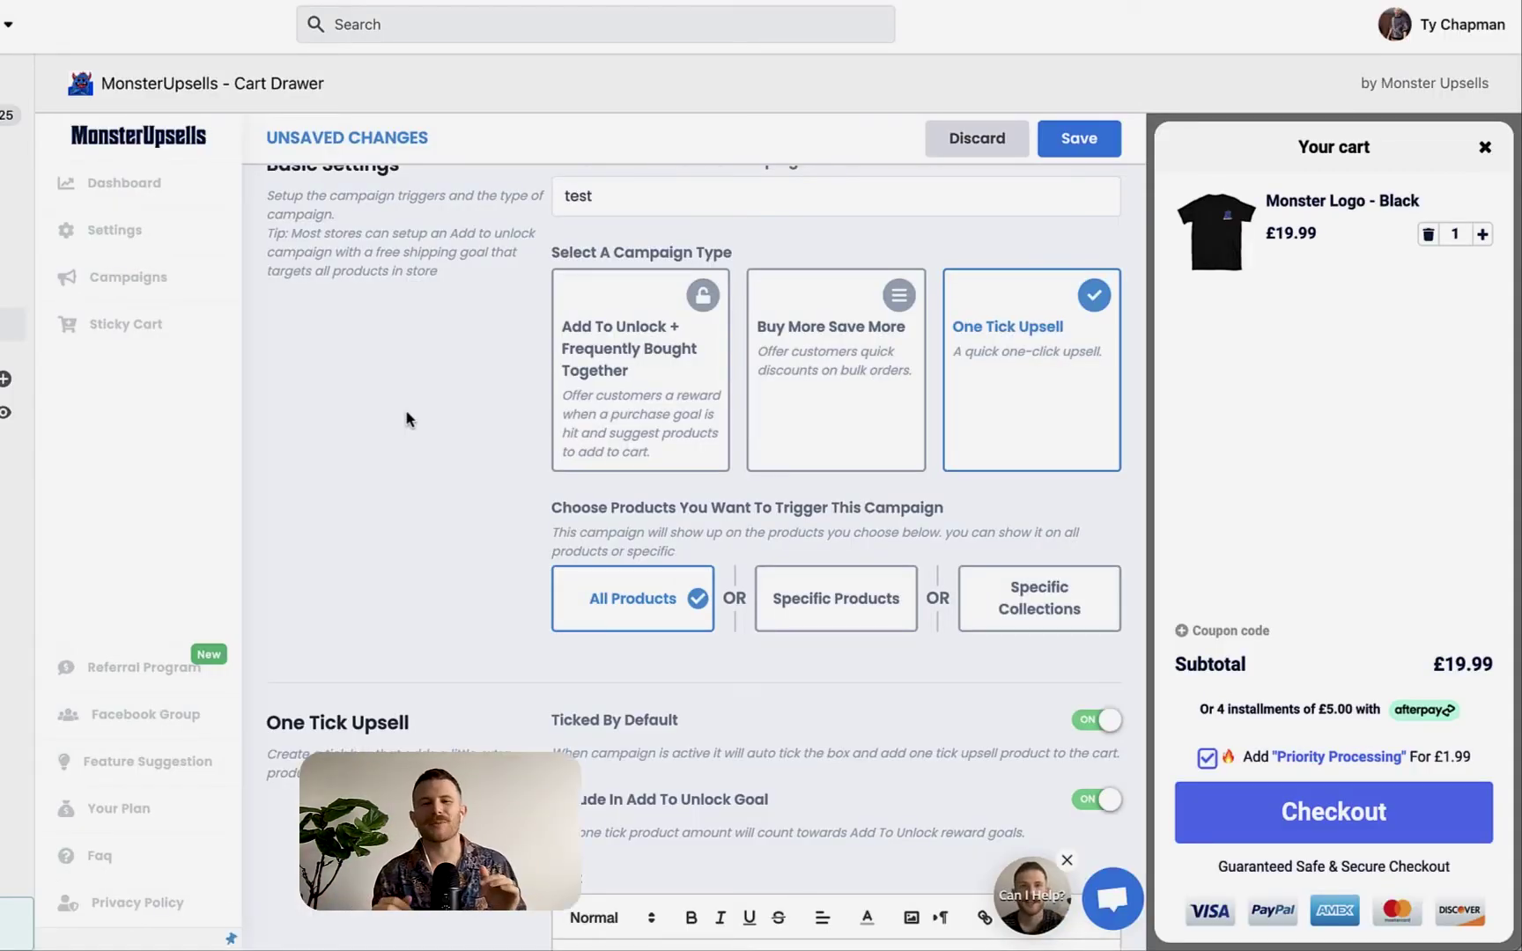
Switch campaign 'test' from Add To Unlock to Buy More Save More (10% off two, 15% off three-plus)
{"action": "left_click", "coordinate": [592, 393]}
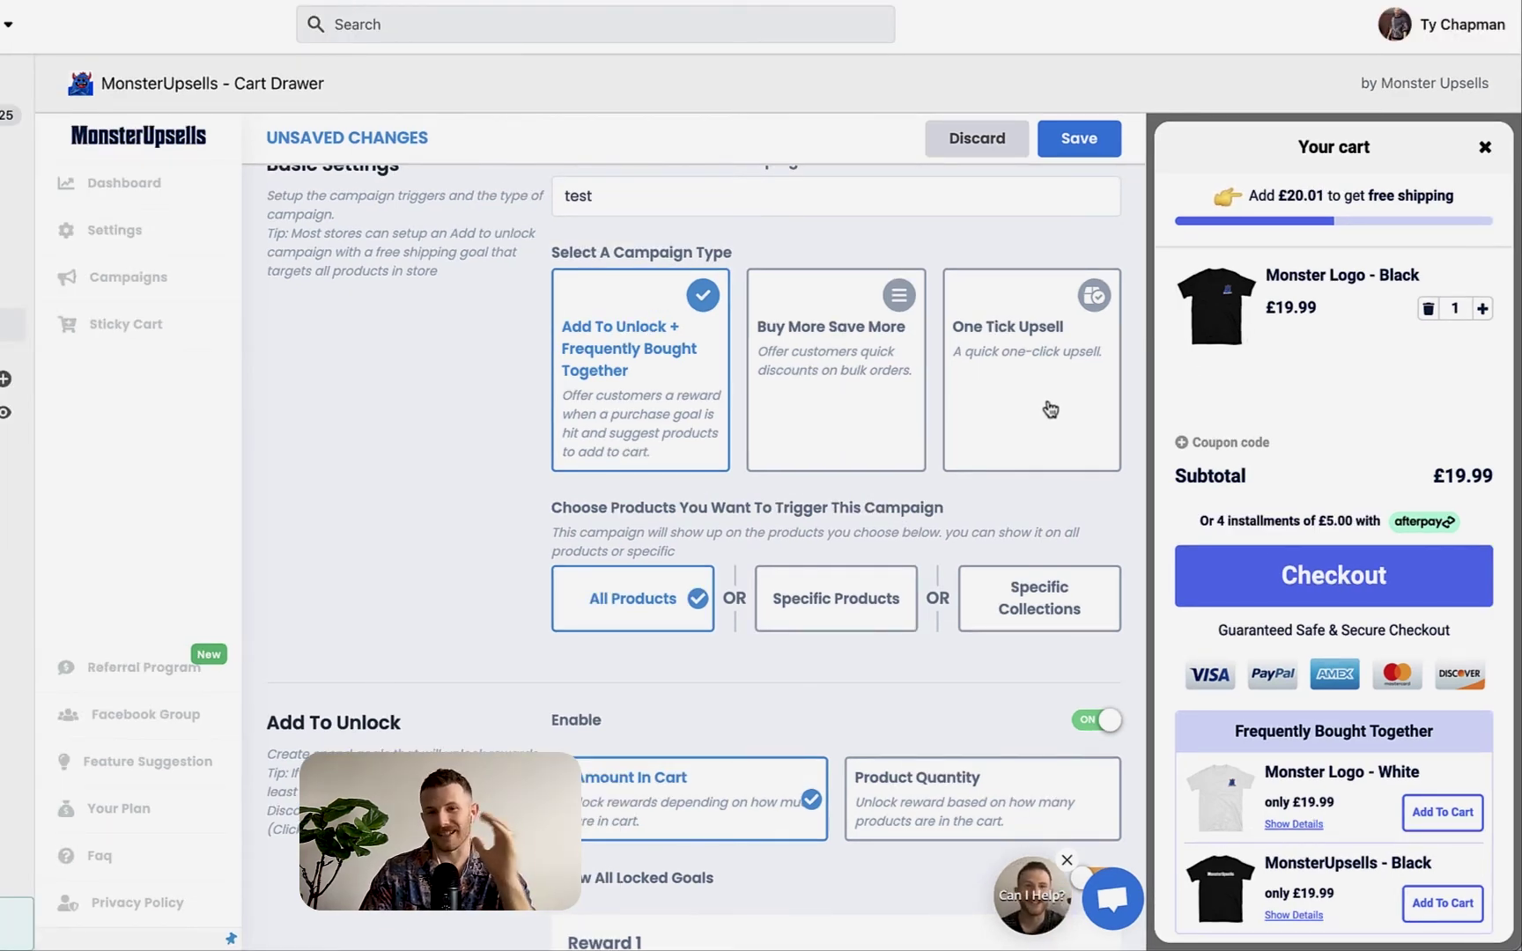
{"action": "left_click", "coordinate": [893, 421]}
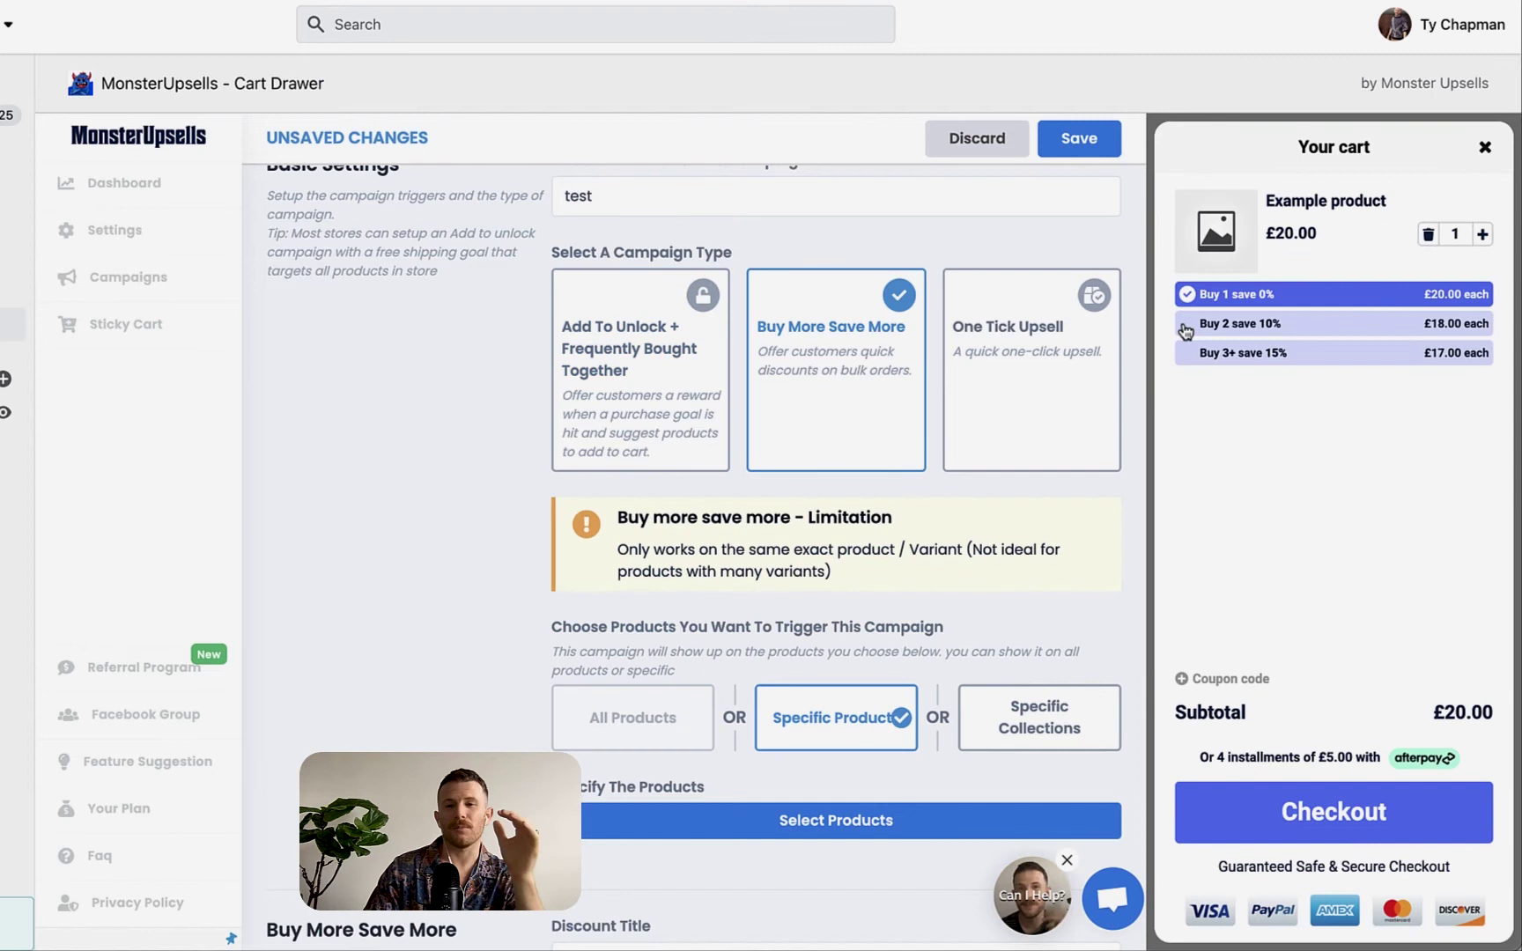
Preview the Buy 2 save 10% and Buy 3+ save 15% discount tiers in the cart
{"action": "left_click", "coordinate": [1334, 332]}
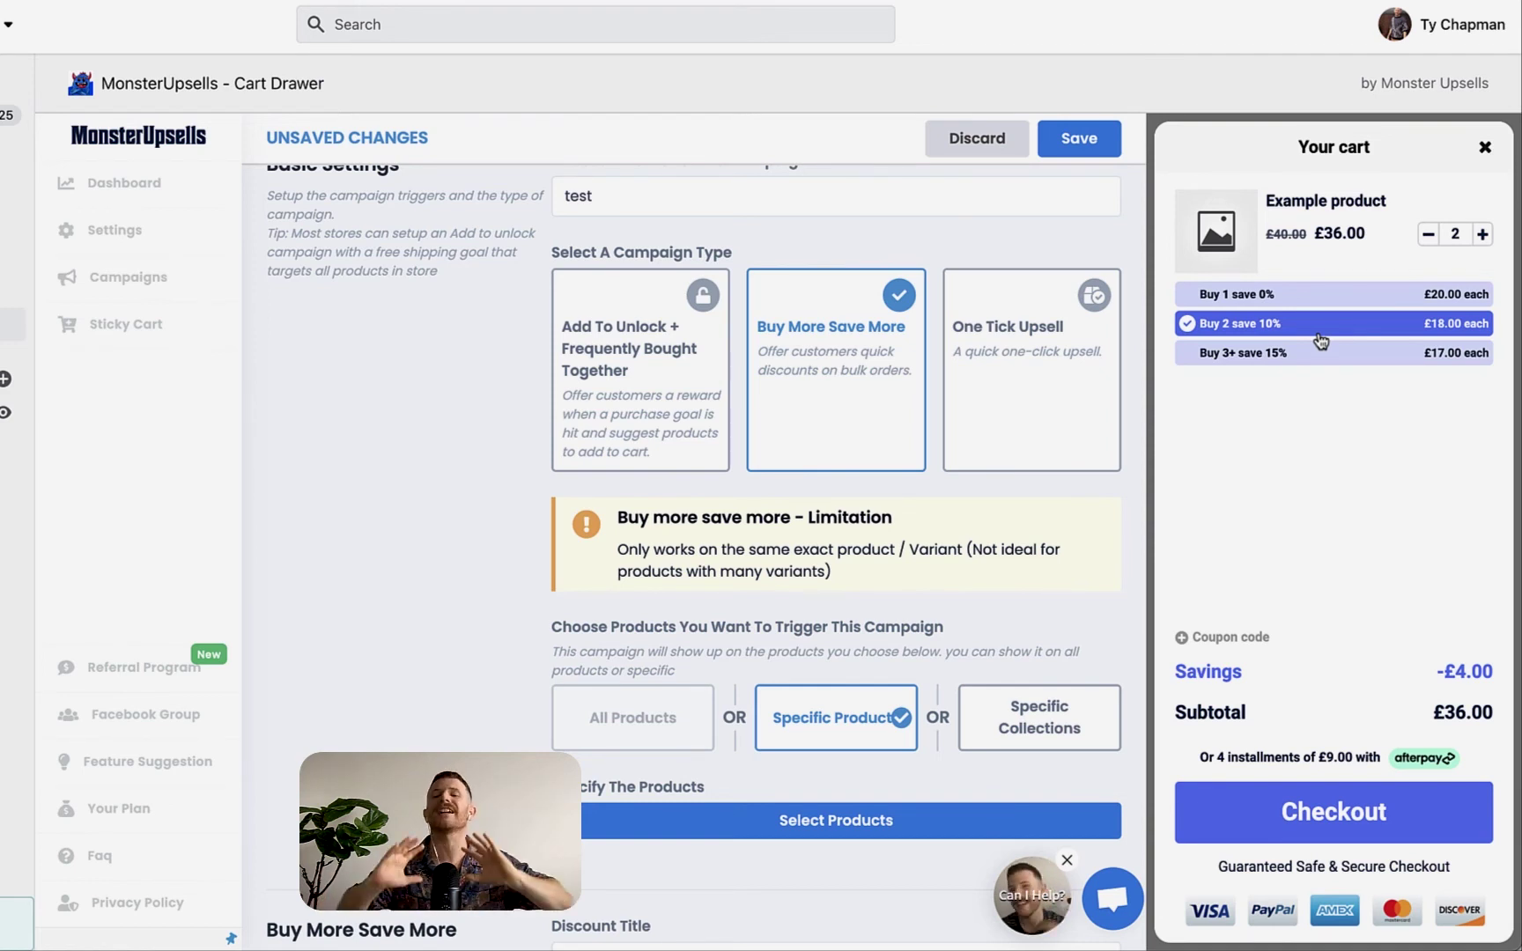
{"action": "left_click", "coordinate": [1316, 354]}
{"action": "left_click", "coordinate": [1317, 332]}
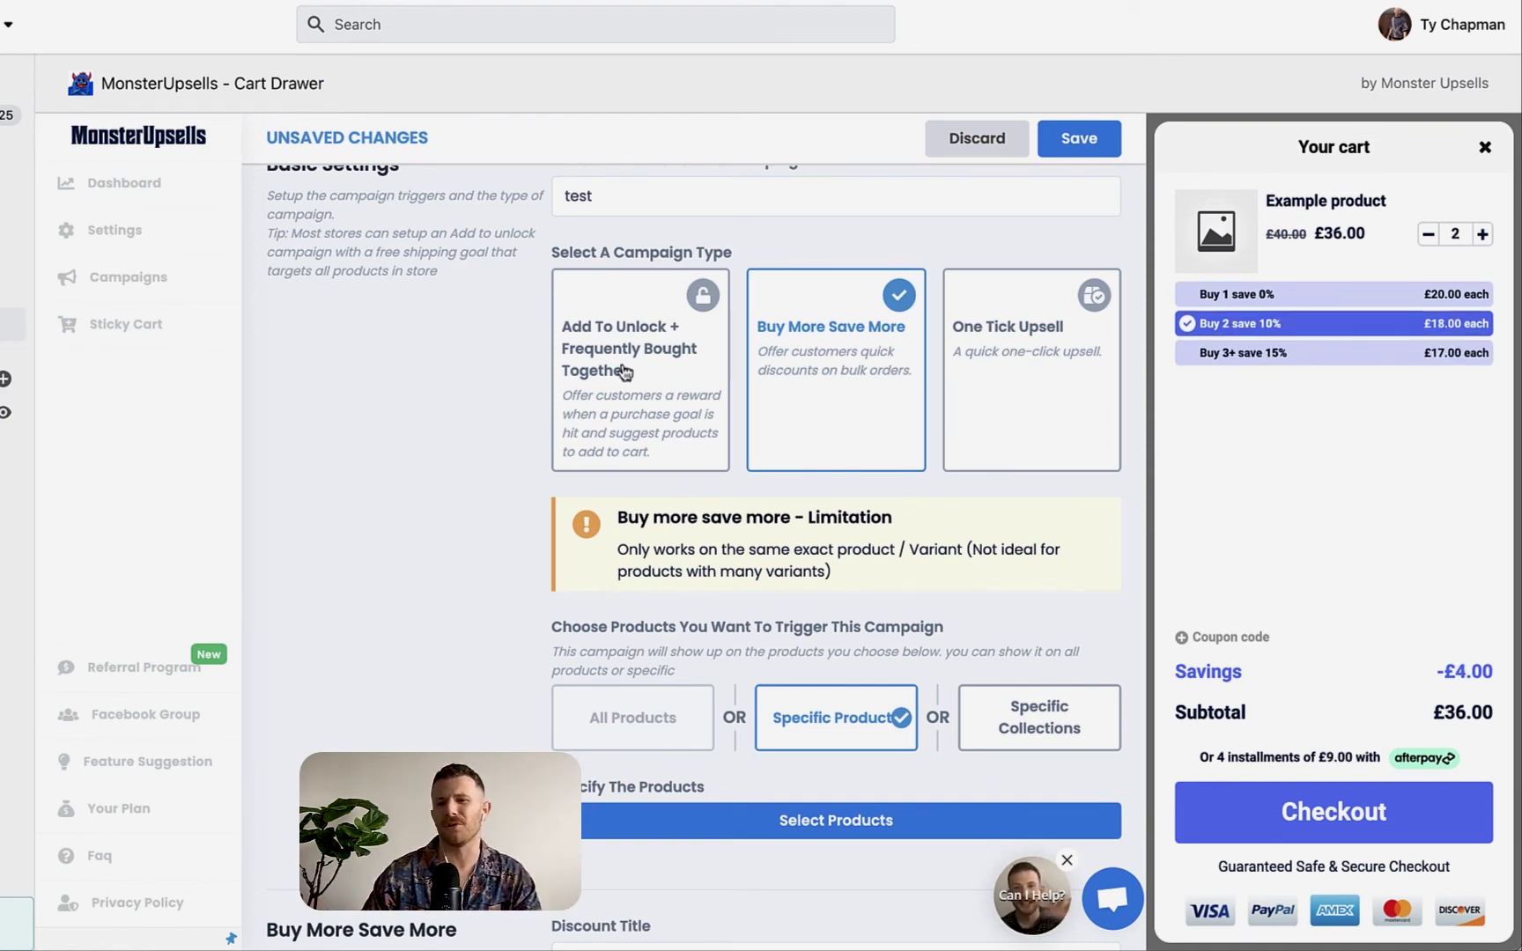
Switch the campaign type through One Tick Upsell back to Add To Unlock + Frequently Bought Together
{"action": "left_click", "coordinate": [624, 369]}
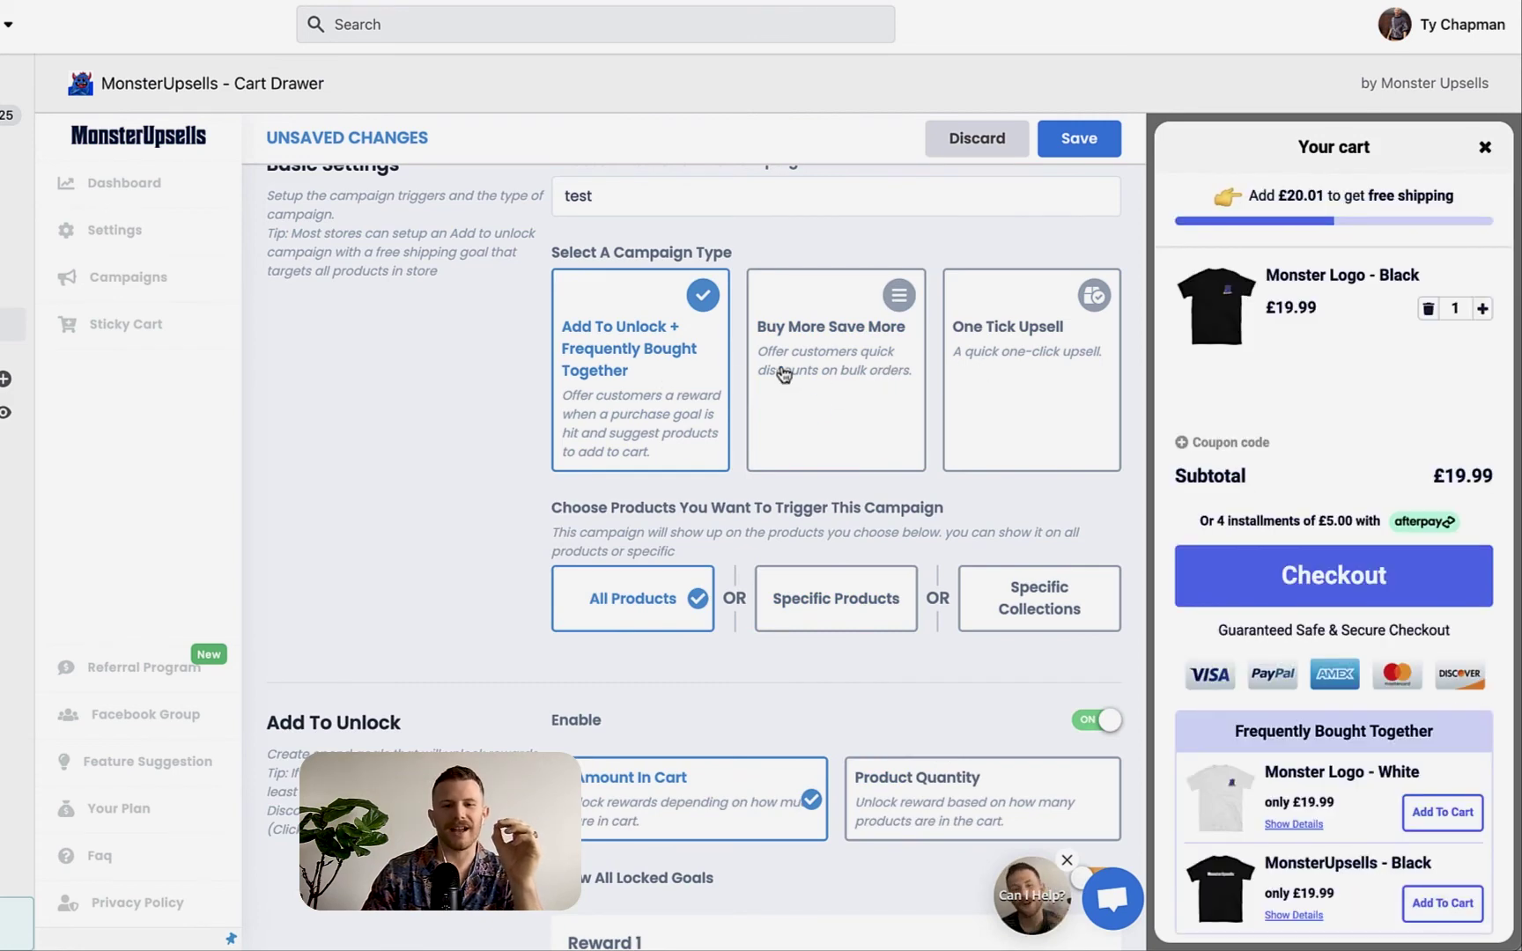
{"action": "left_click", "coordinate": [1067, 378]}
{"action": "left_click", "coordinate": [693, 398]}
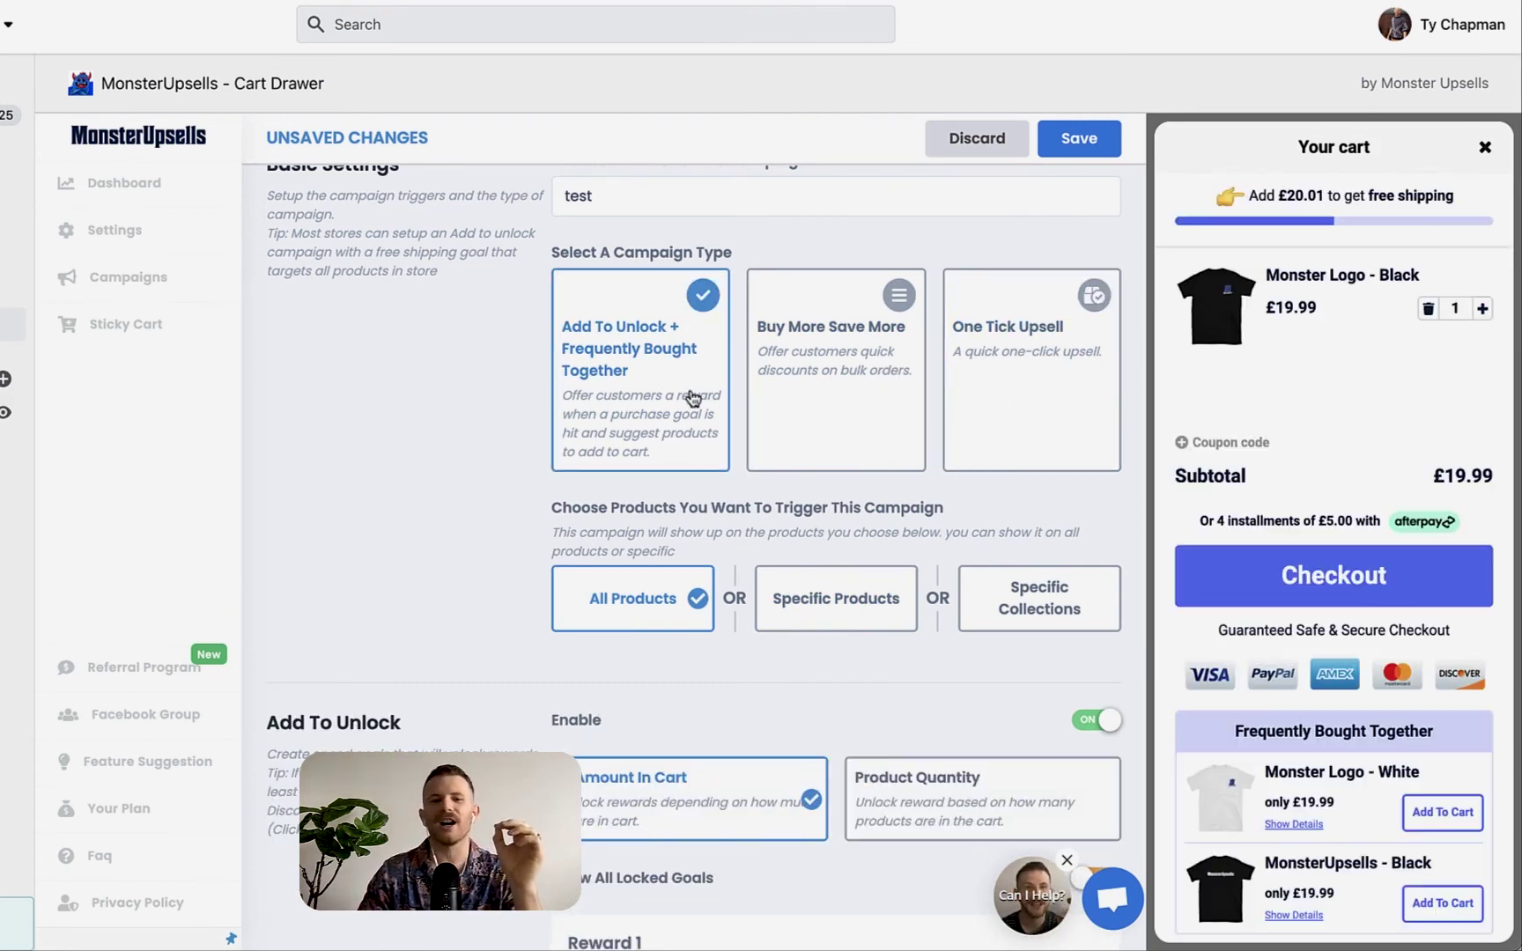